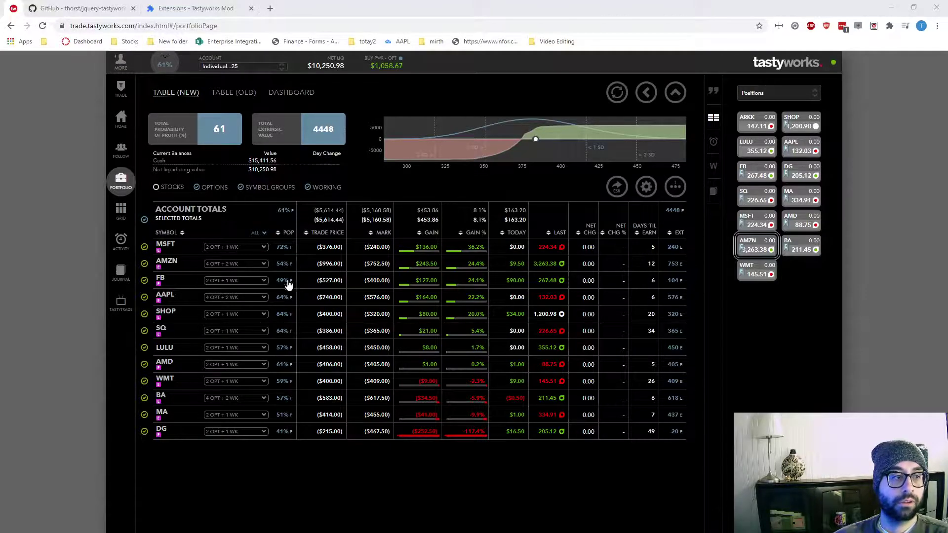
Toggle the compact POP/theta view on and off, then check the Follow feed and return to Portfolio
left_click(675, 190)
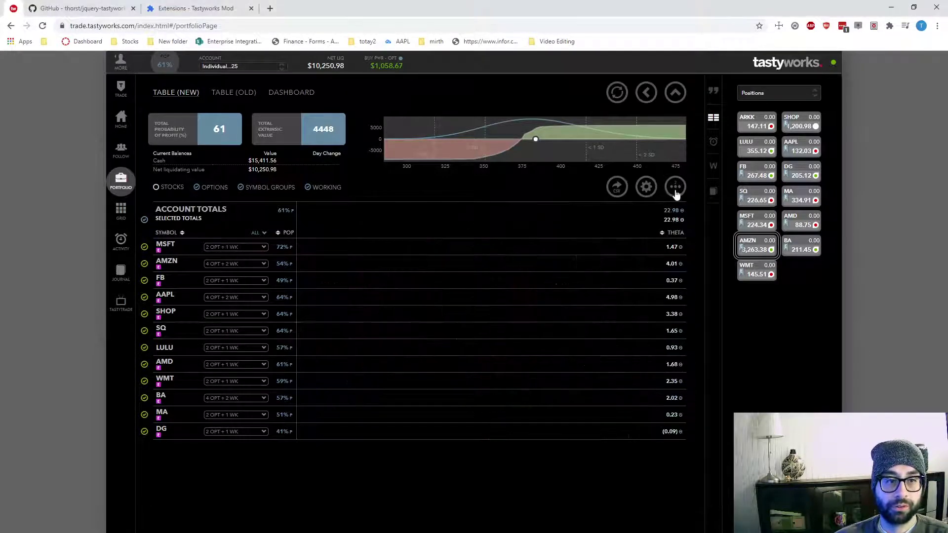
left_click(674, 188)
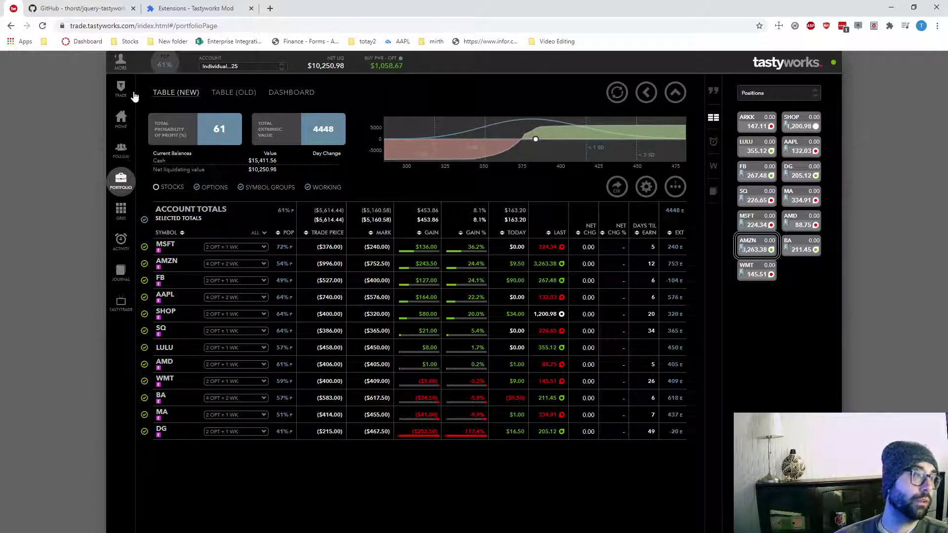
left_click(121, 151)
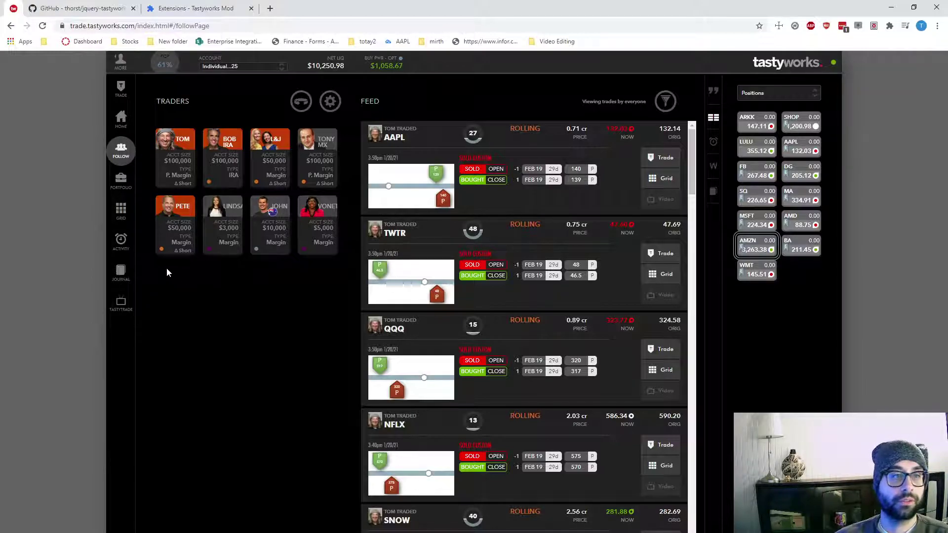
left_click(124, 189)
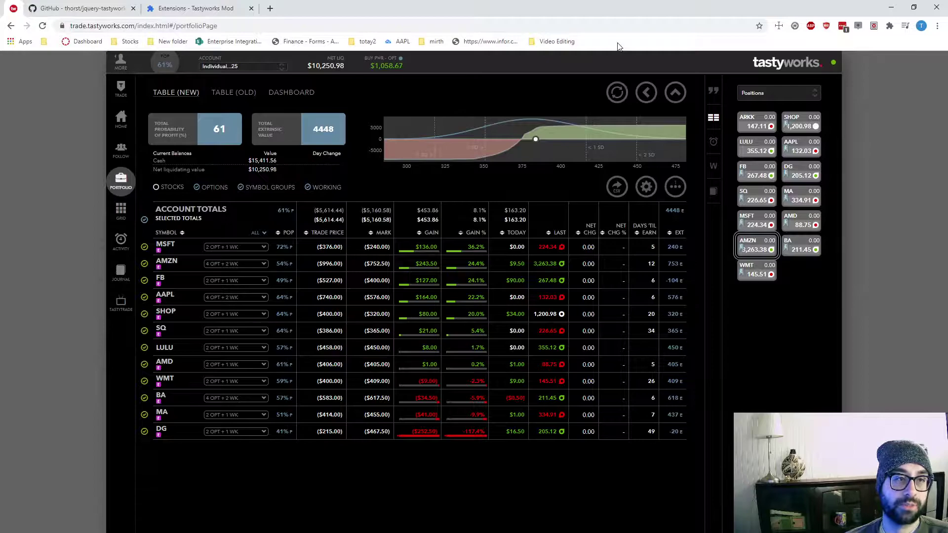
Open the bookmarklet page from the jquery-tastyworksmod README in a new tab
left_click(81, 8)
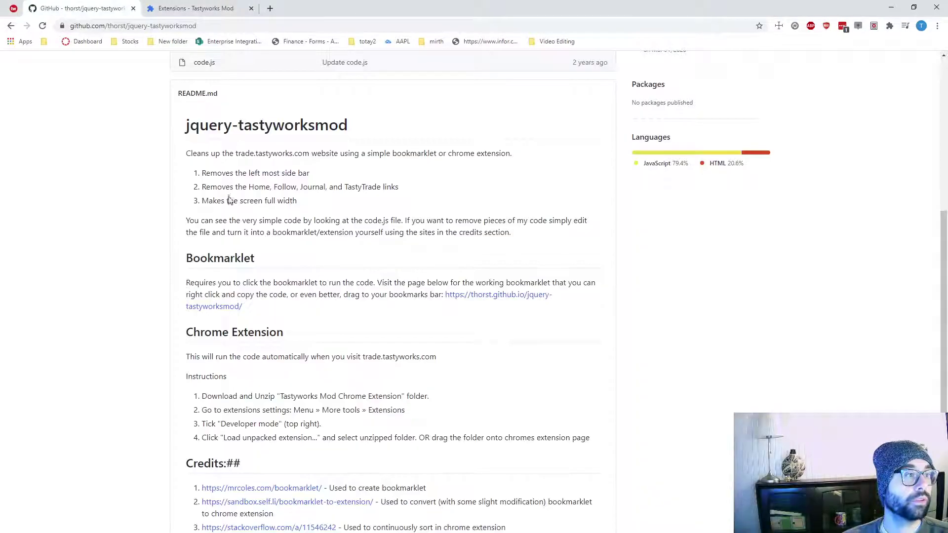
scroll(248, 202, "up", 5)
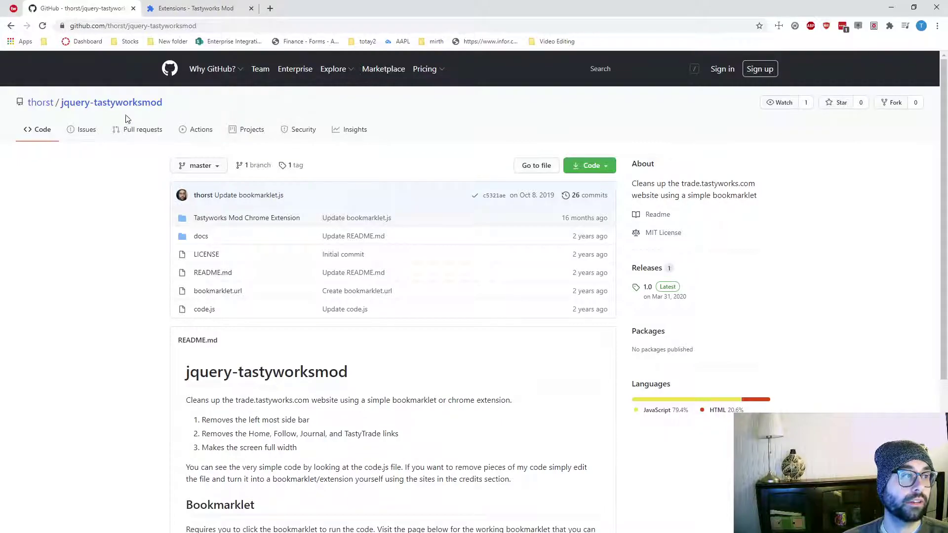
scroll(221, 183, "down", 5)
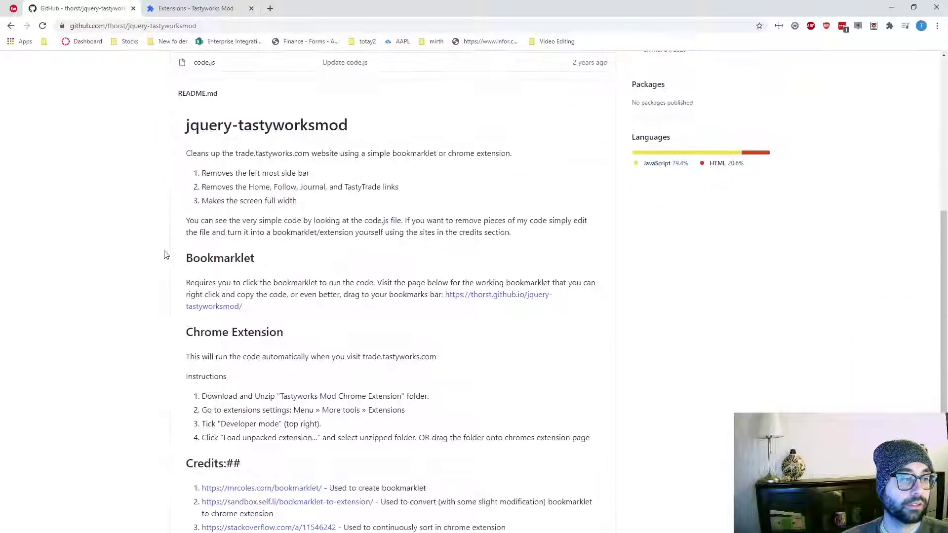
right_click(495, 300)
left_click(514, 306)
Save the Tastyworks Mod bookmarklet to the bookmarks bar and return to the tastyworks portfolio
left_click(198, 8)
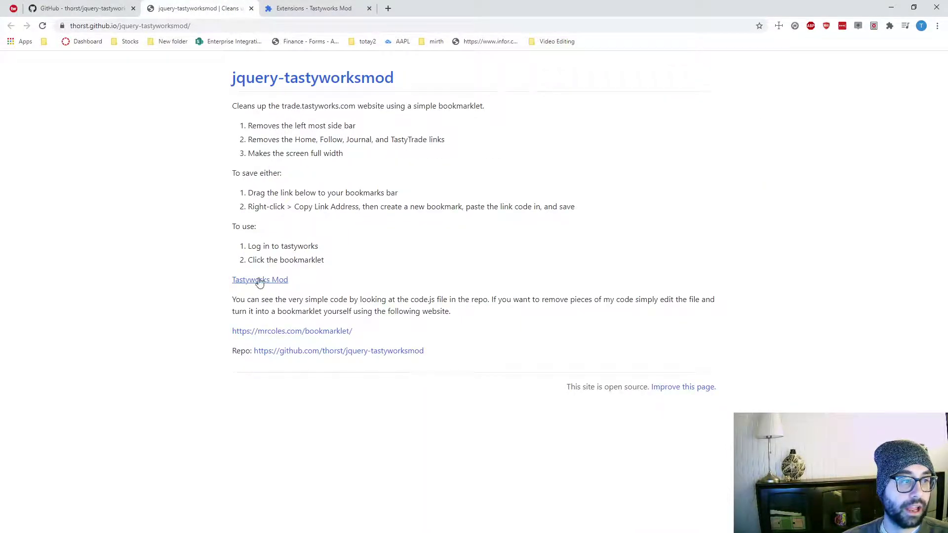
left_click_drag(258, 284, 627, 42)
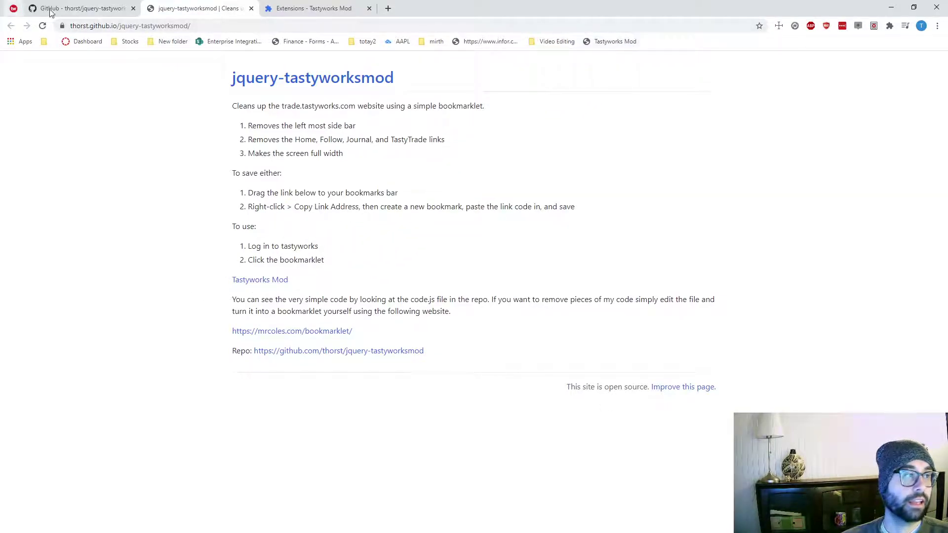
key("ctrl+1")
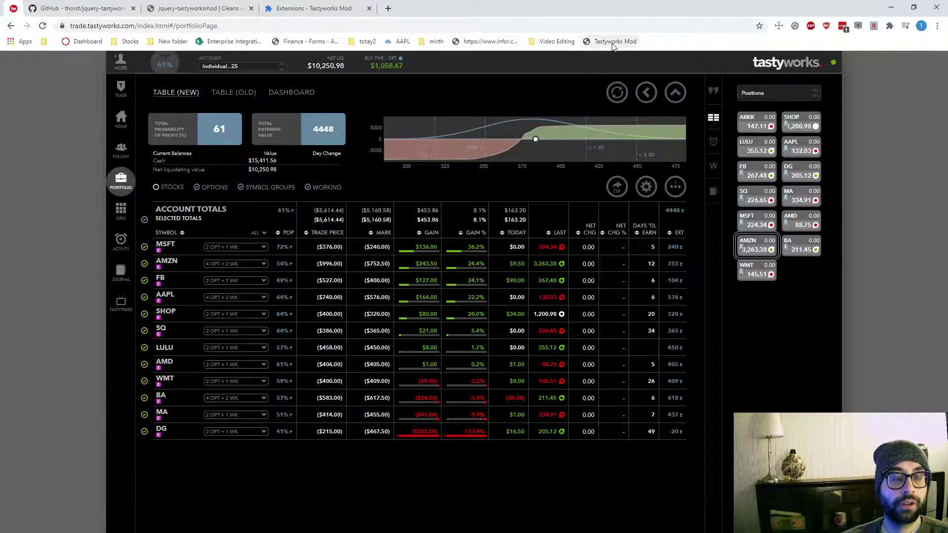
Run the Tastyworks Mod bookmarklet on the portfolio, then reload to restore the standard layout
left_click(612, 43)
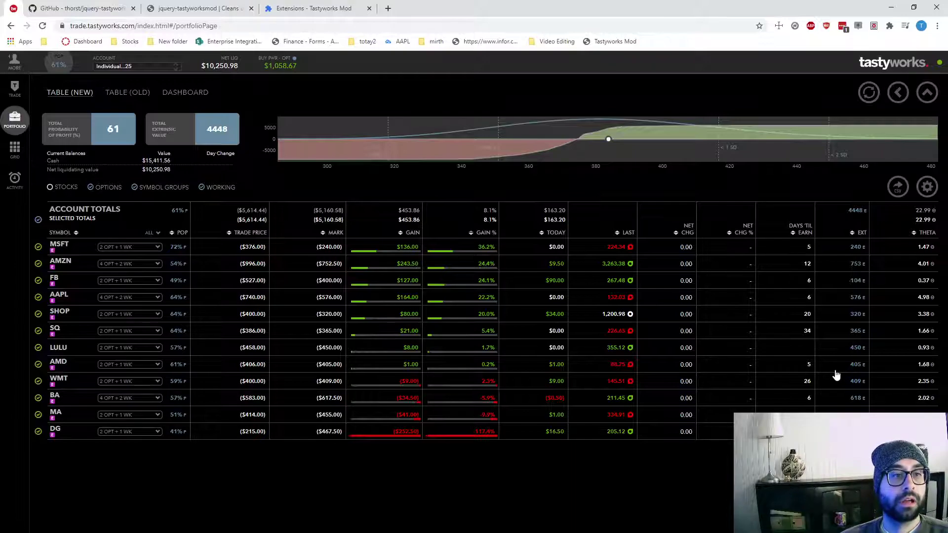
key("F5")
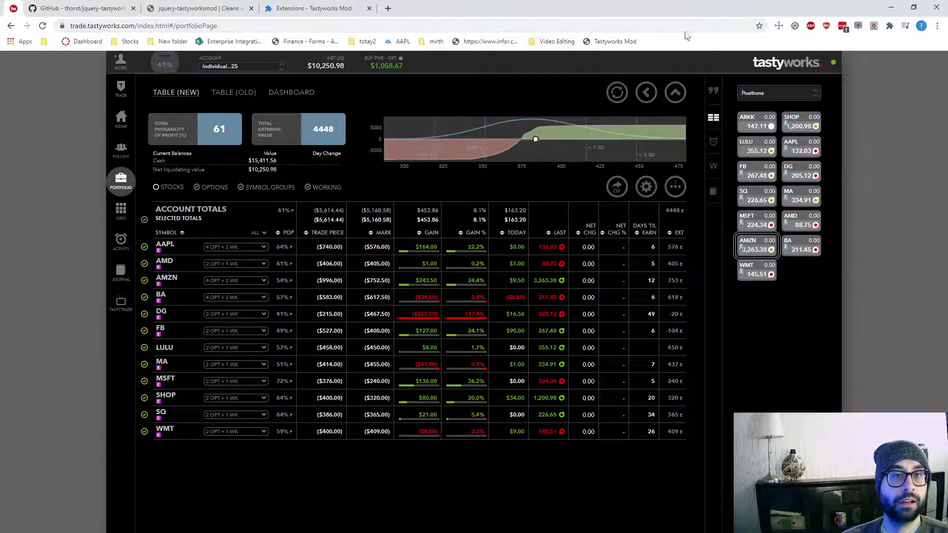
Open the repository's Tags page showing release 1.0 with zip and tar.gz downloads
left_click(203, 12)
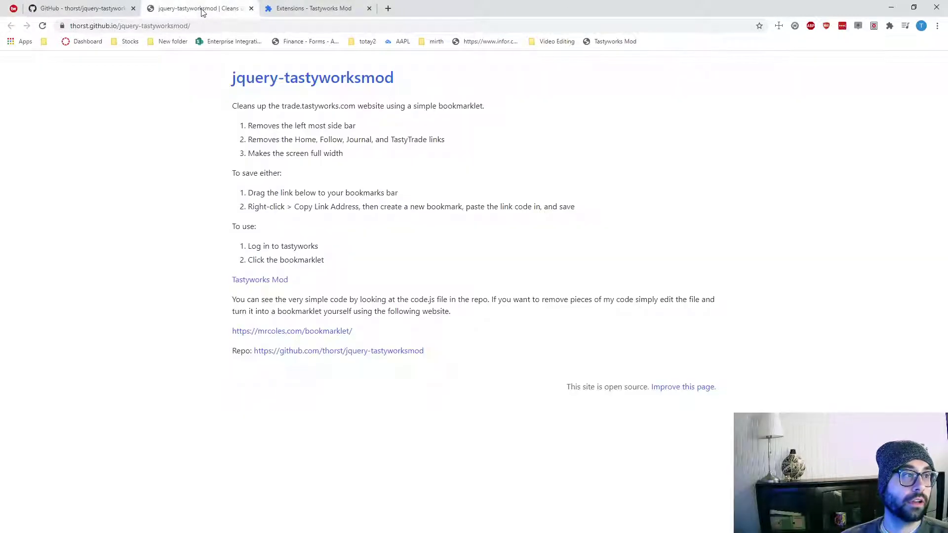
left_click(112, 10)
scroll(255, 108, "up", 5)
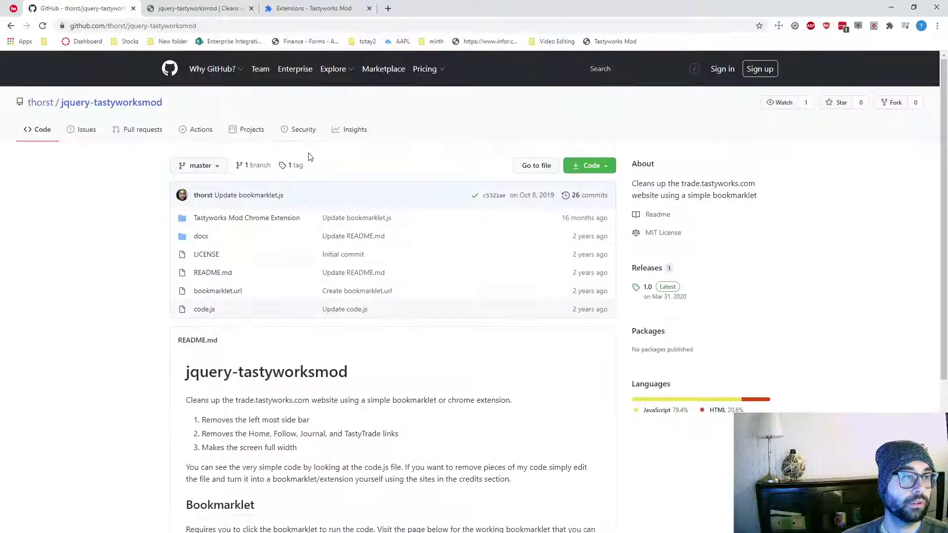
left_click(296, 166)
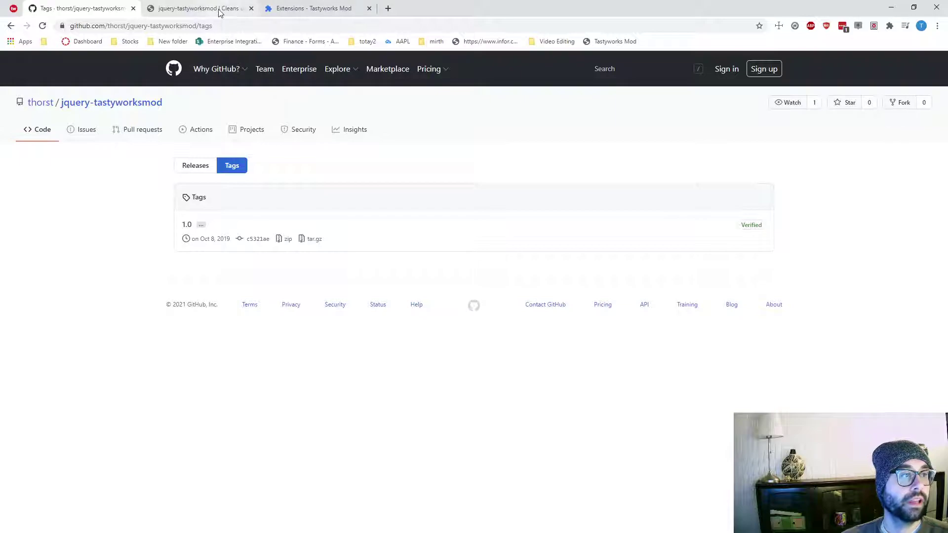
Switch the Tastyworks Mod extension to On in Chrome, then go back to the portfolio
left_click(310, 7)
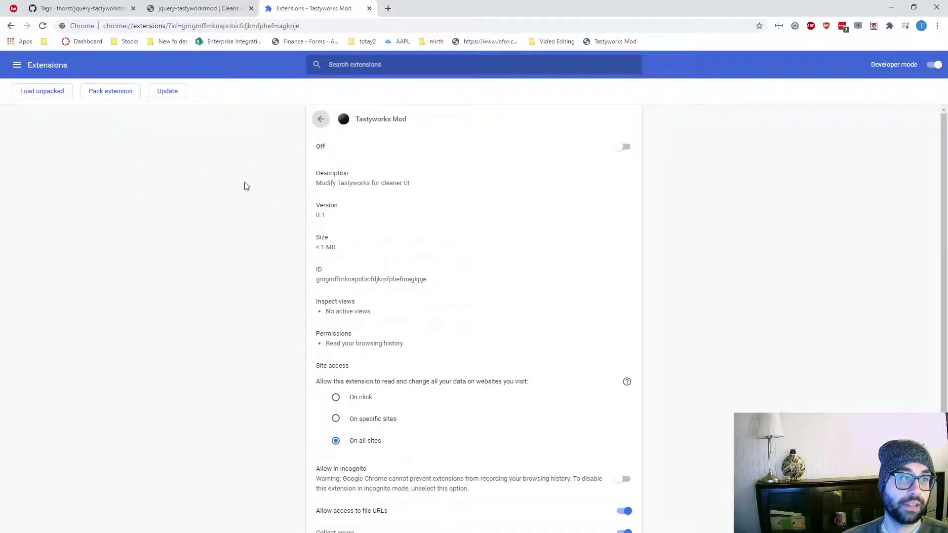
left_click(625, 148)
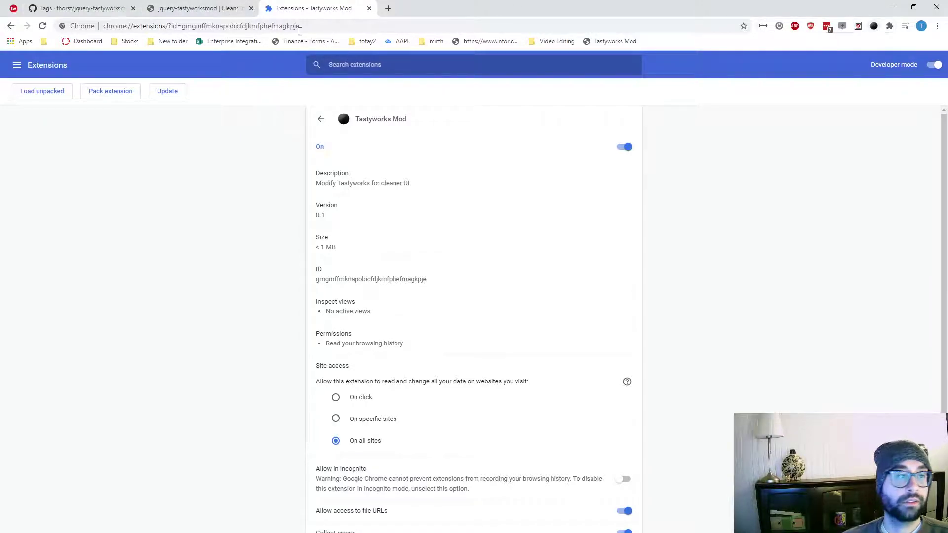
left_click(5, 10)
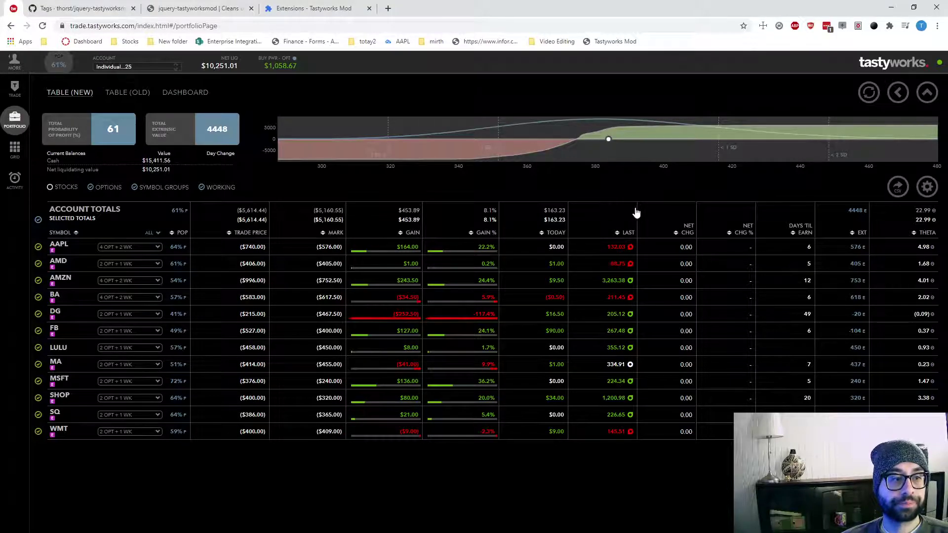
Sort positions by GAIN % highest first and filter the table down to ARKK shares only
left_click(489, 235)
left_click(491, 236)
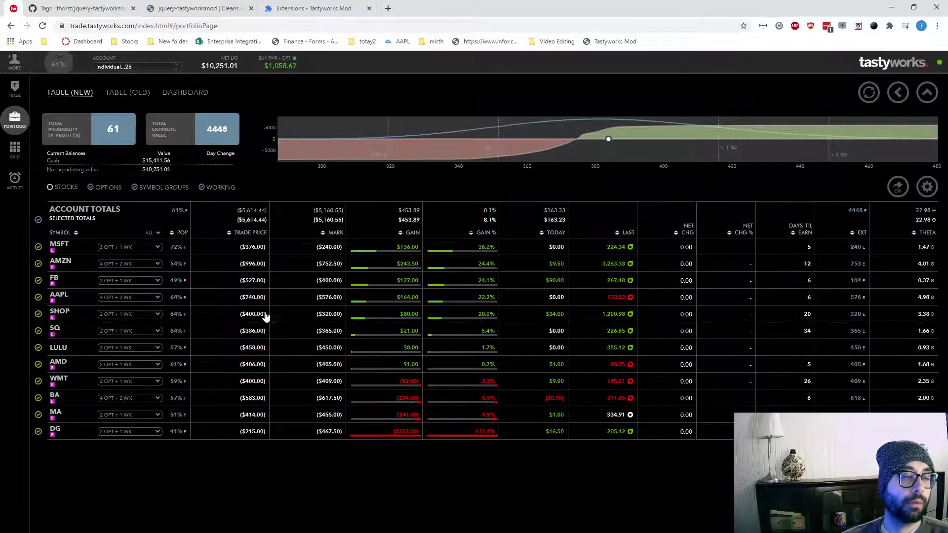
left_click(70, 190)
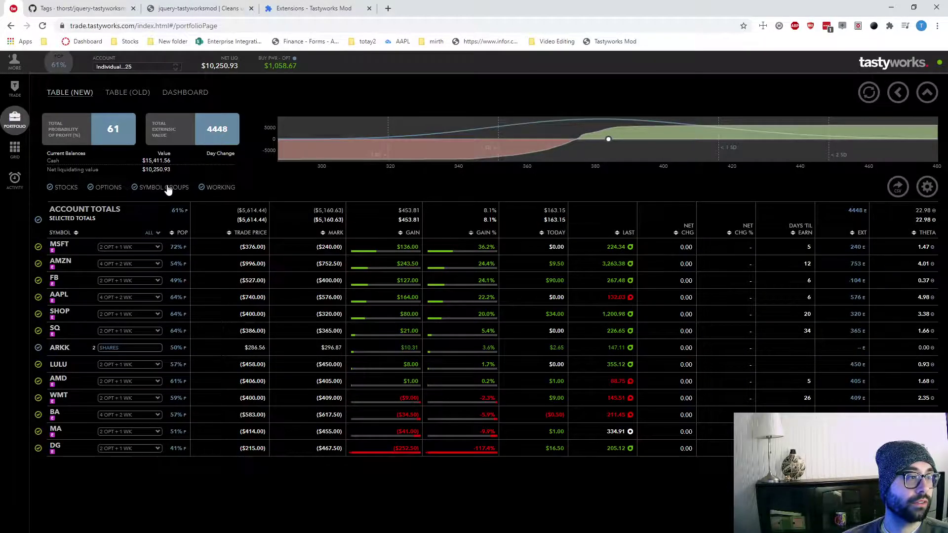
left_click(213, 186)
left_click(103, 187)
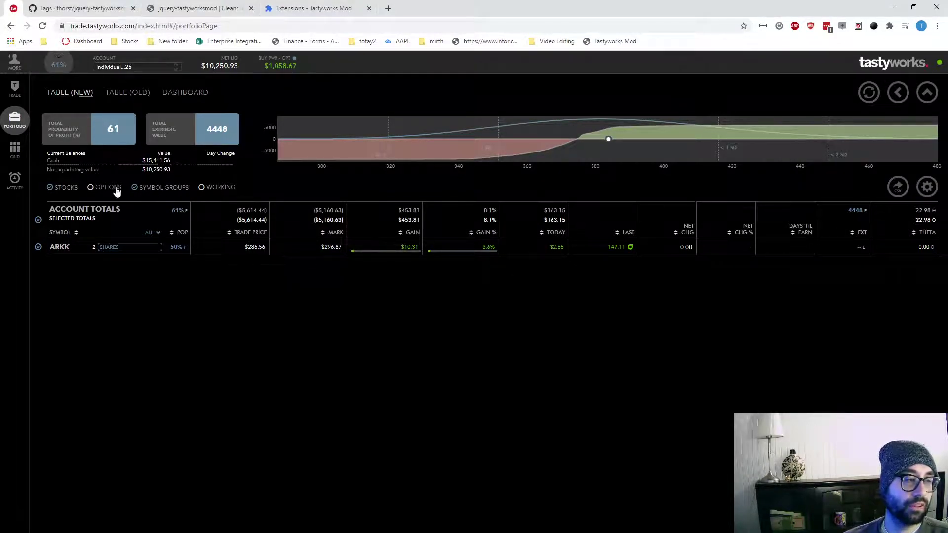
Hide stock positions and show option positions and working orders again
left_click(73, 188)
left_click(92, 189)
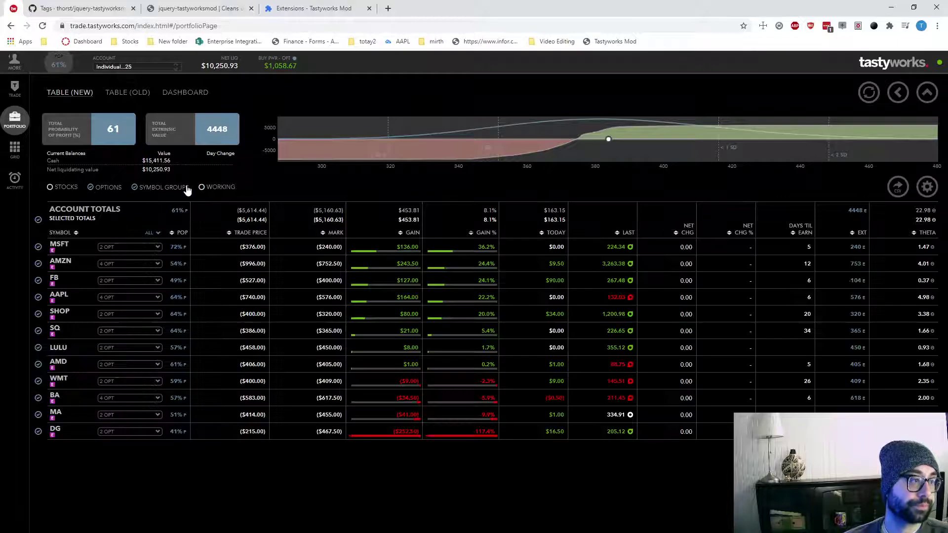
left_click(205, 189)
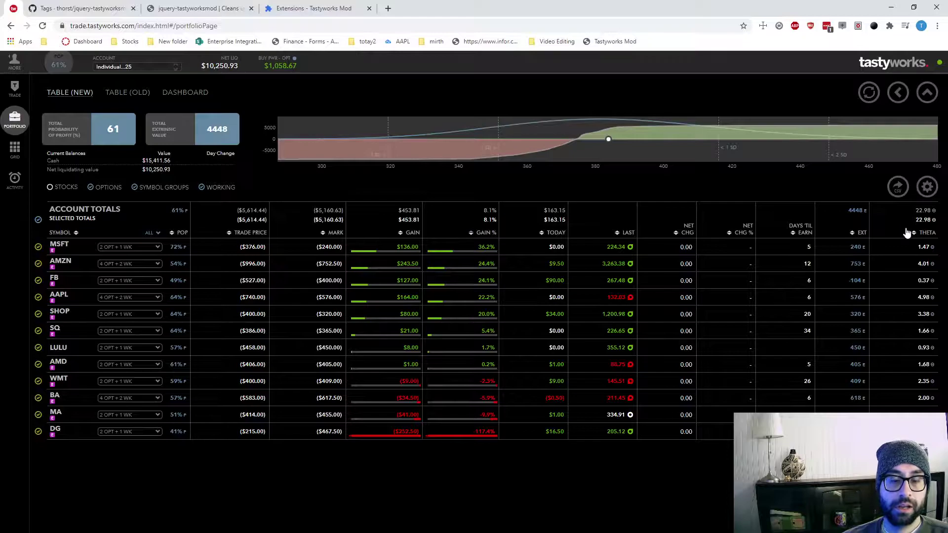
left_click(928, 189)
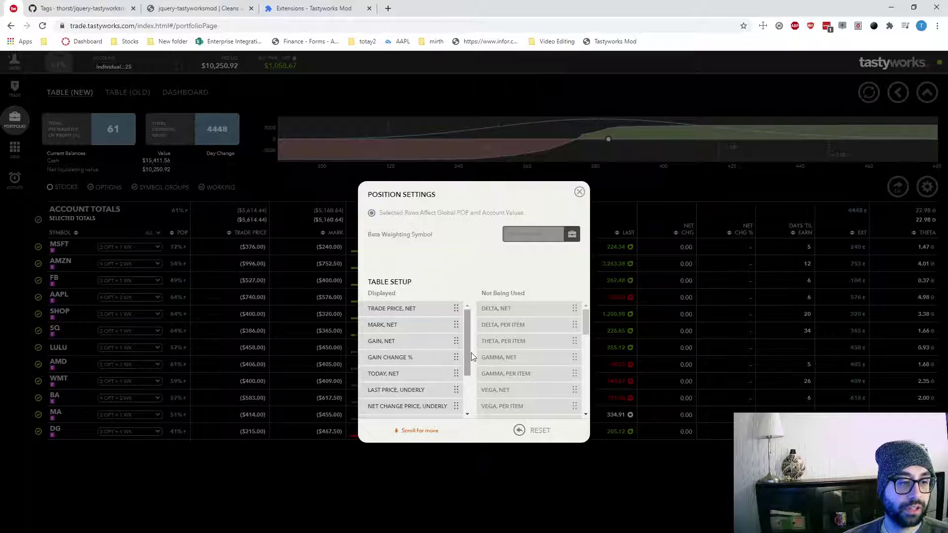
left_click_drag(469, 357, 467, 396)
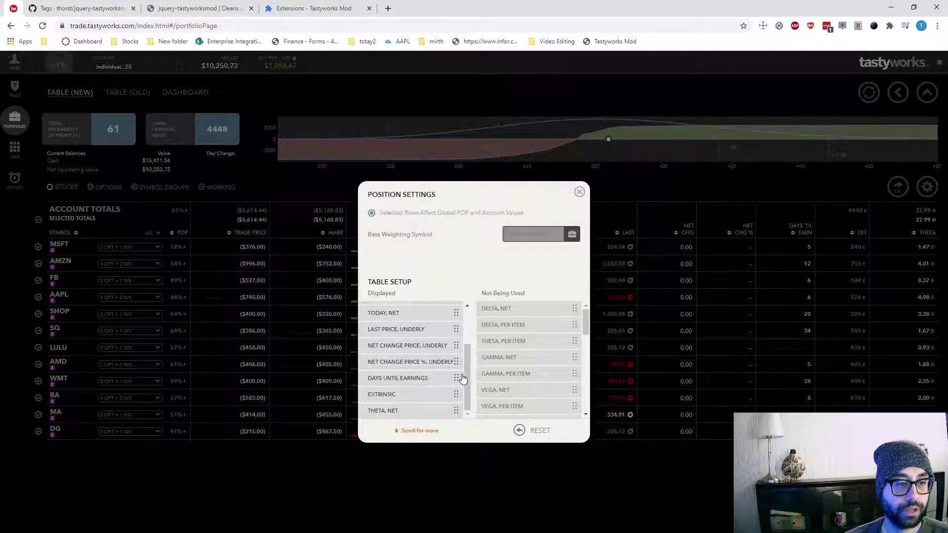
left_click_drag(464, 374, 475, 327)
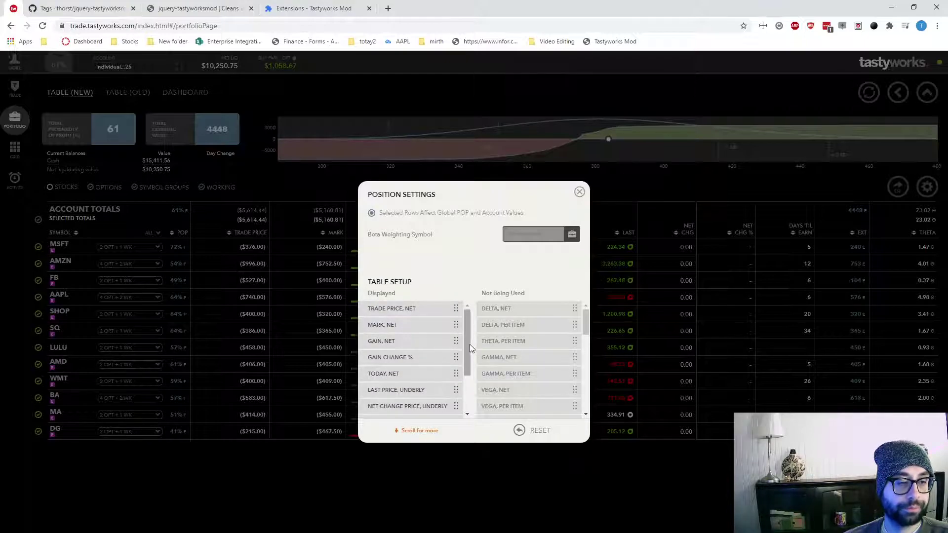
left_click_drag(467, 346, 470, 388)
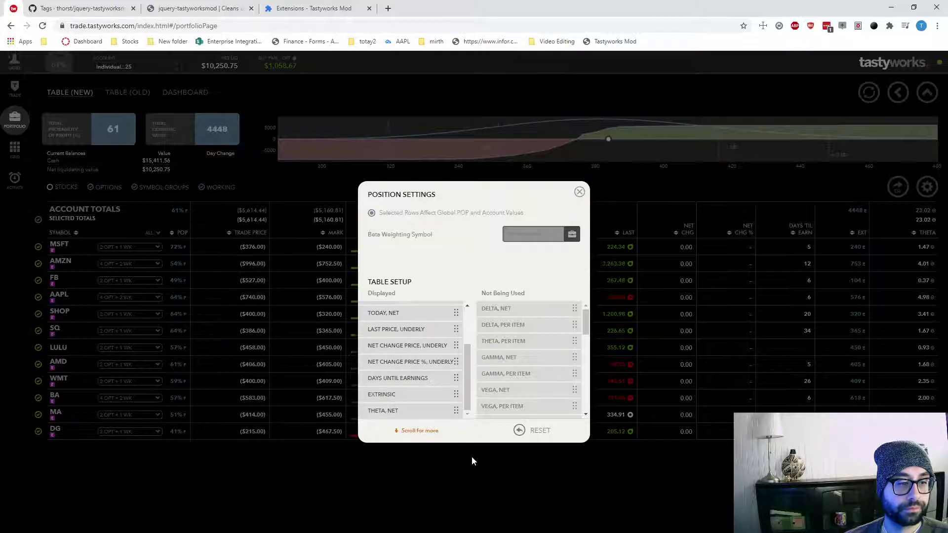
left_click(580, 191)
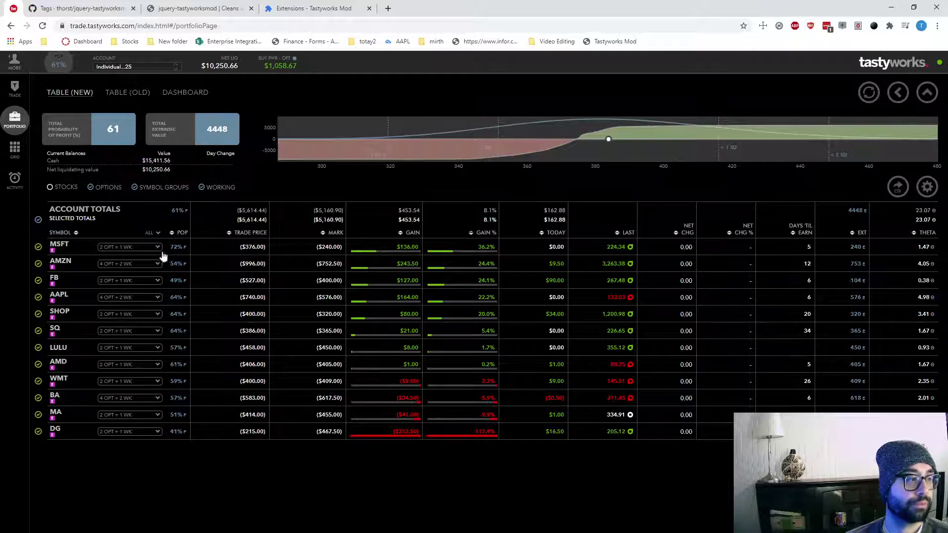
Expand the AMZN position to show its legs and orders
left_click(141, 267)
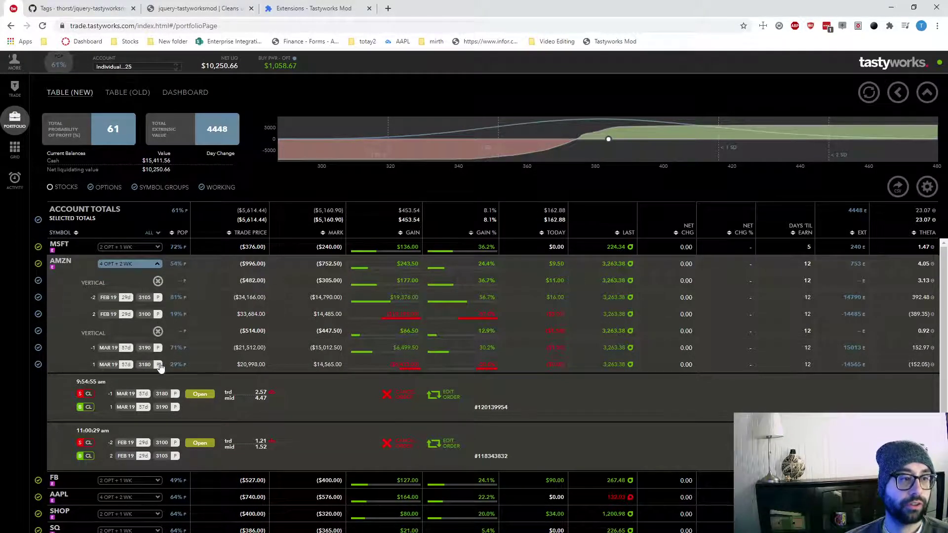
left_click(127, 264)
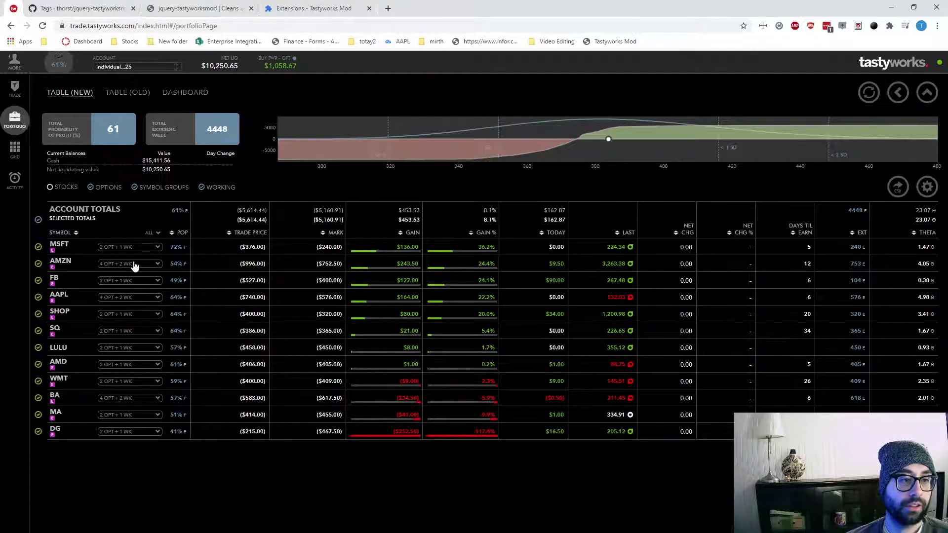
left_click(136, 265)
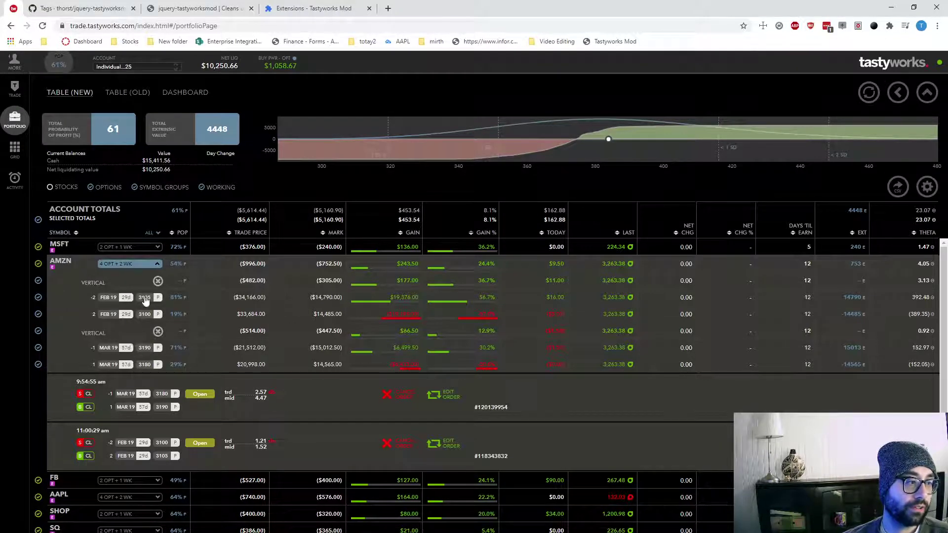
Ungroup both AMZN verticals and select the FEB 19 3105 and 3100 legs
left_click(158, 282)
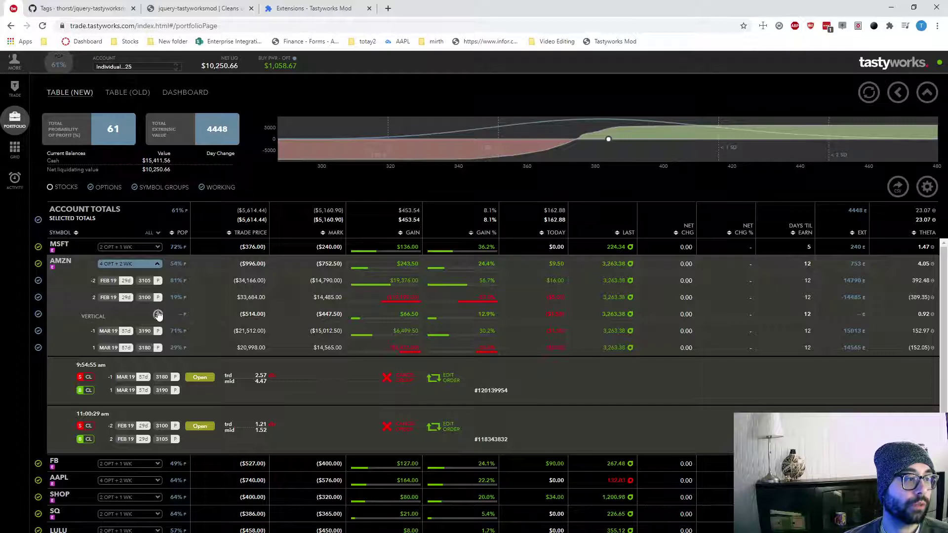
left_click(158, 315)
left_click(151, 281)
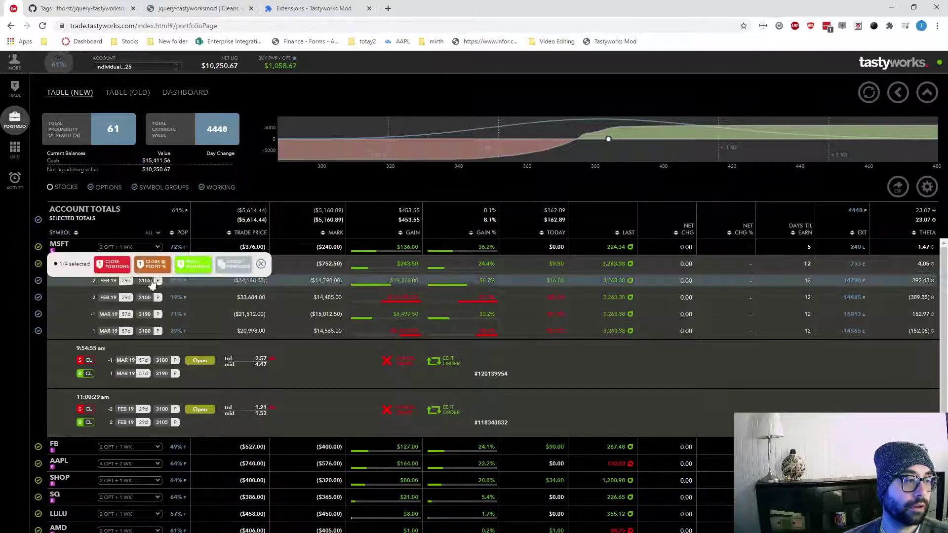
left_click(153, 298)
Group the selected FEB 19 AMZN legs as a Vertical
left_click(234, 270)
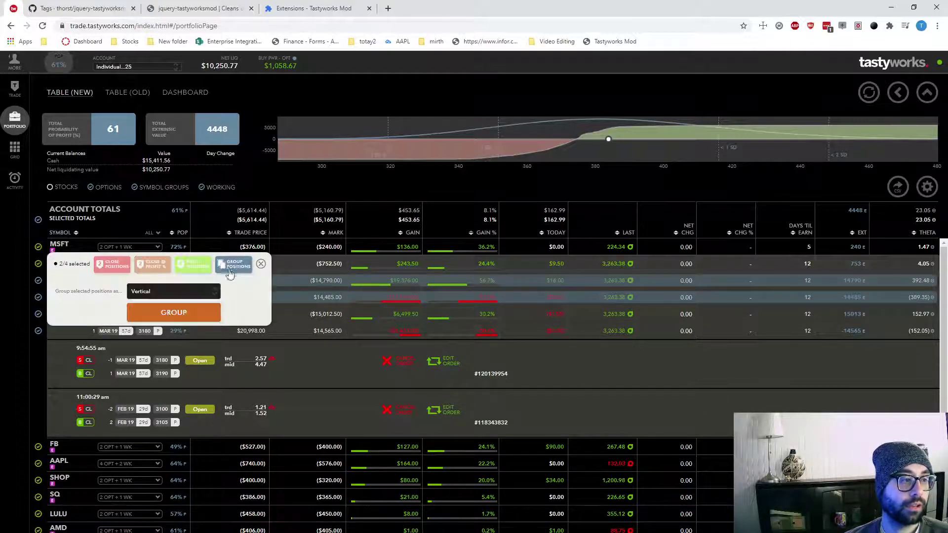
left_click(135, 292)
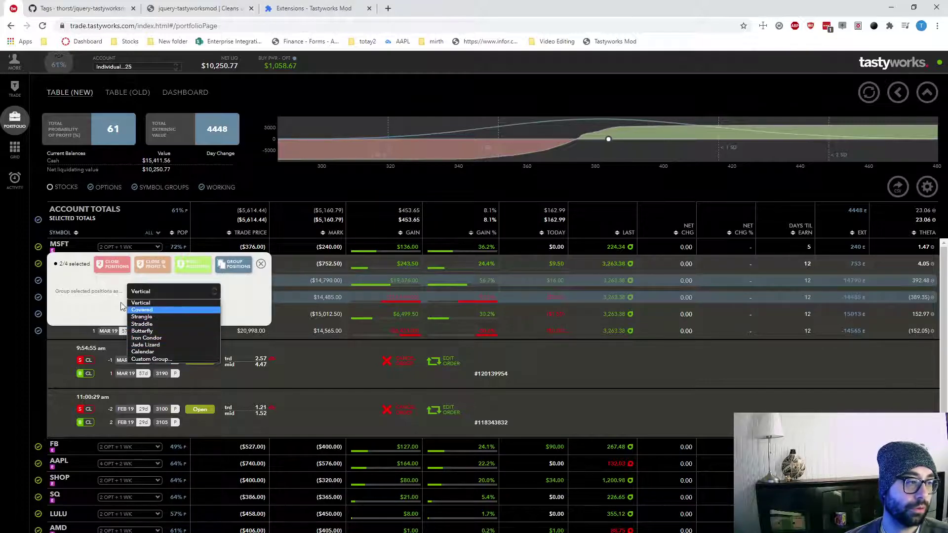
left_click(141, 303)
left_click(154, 316)
Group the MAR 19 3180 and 3190 legs as Covered, then collapse AMZN
left_click(148, 281)
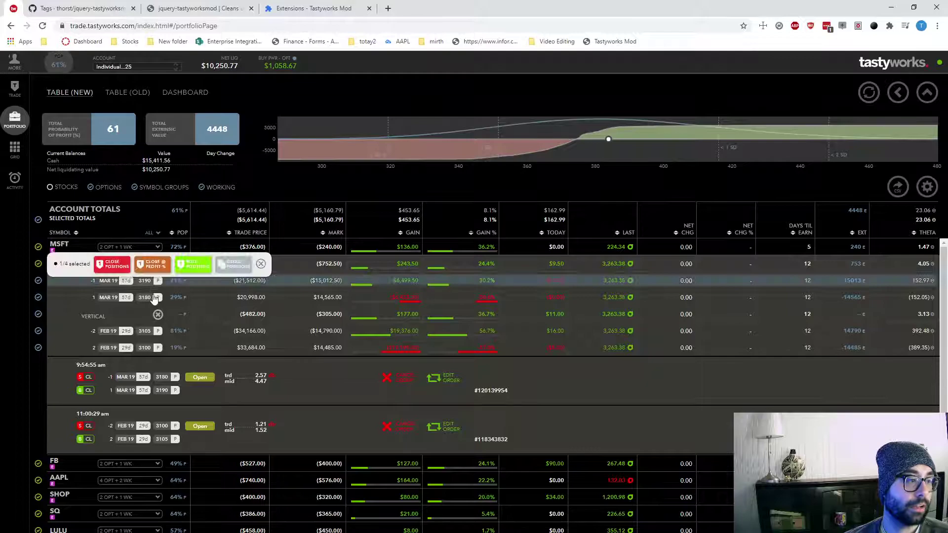
left_click(149, 297)
left_click(233, 265)
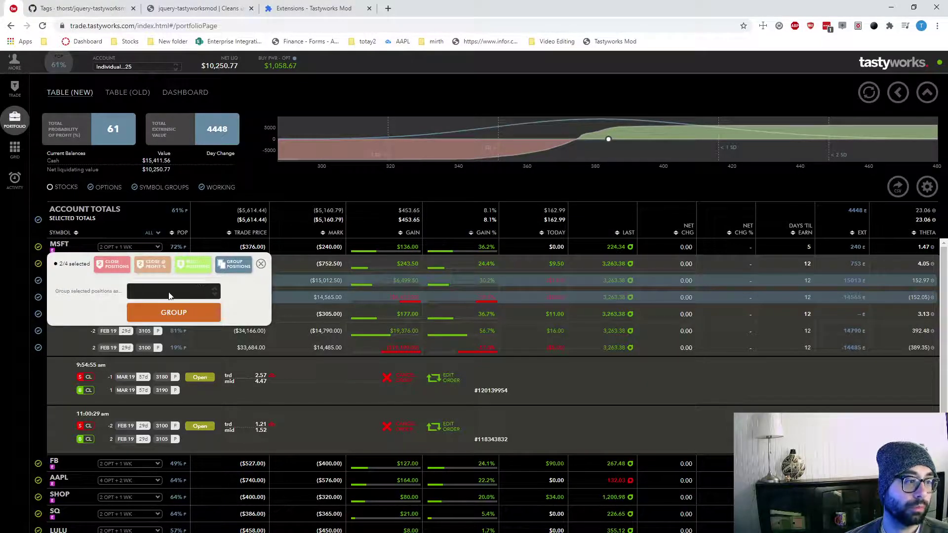
left_click(169, 293)
left_click(161, 307)
left_click(164, 313)
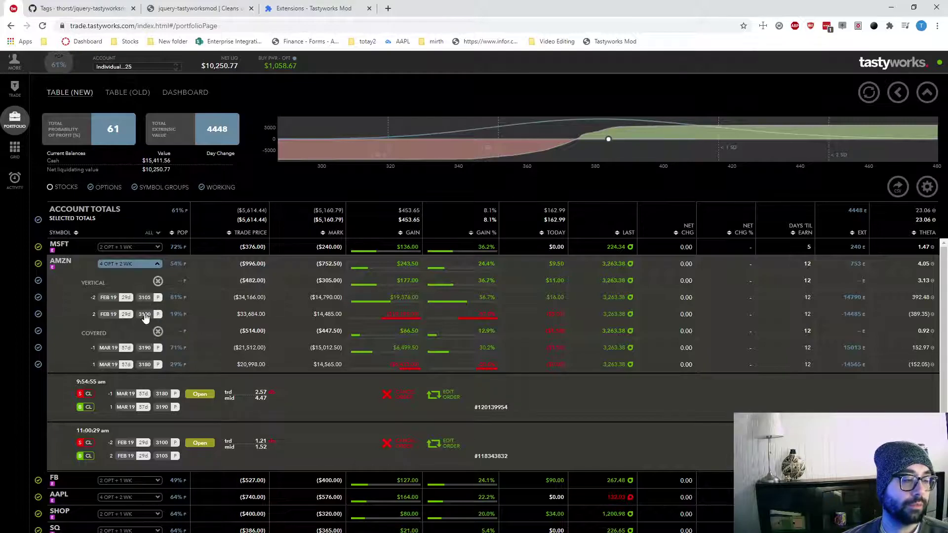
left_click(131, 267)
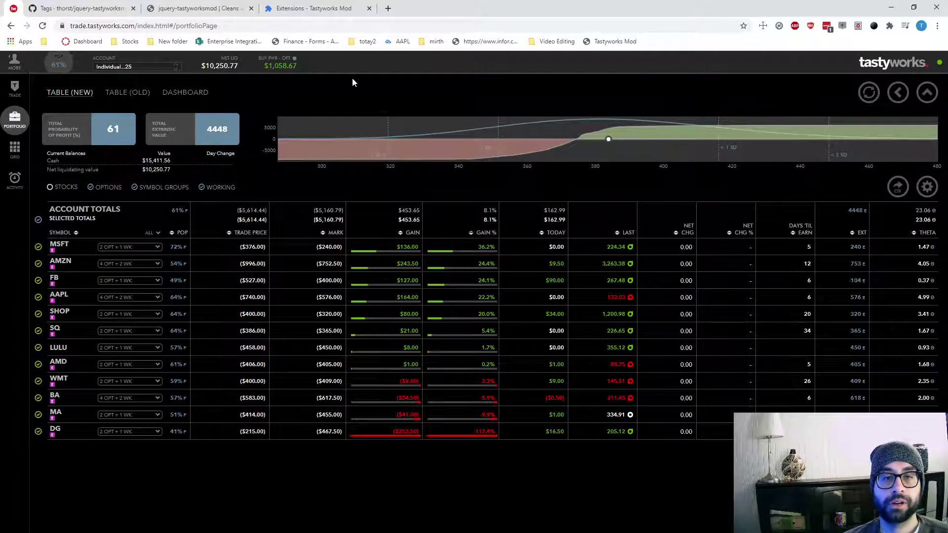
left_click(899, 92)
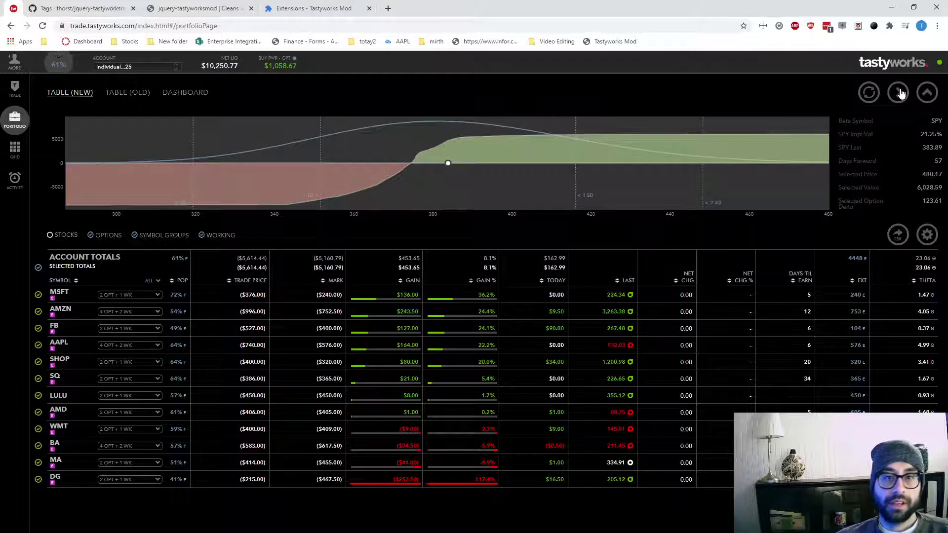
left_click(900, 94)
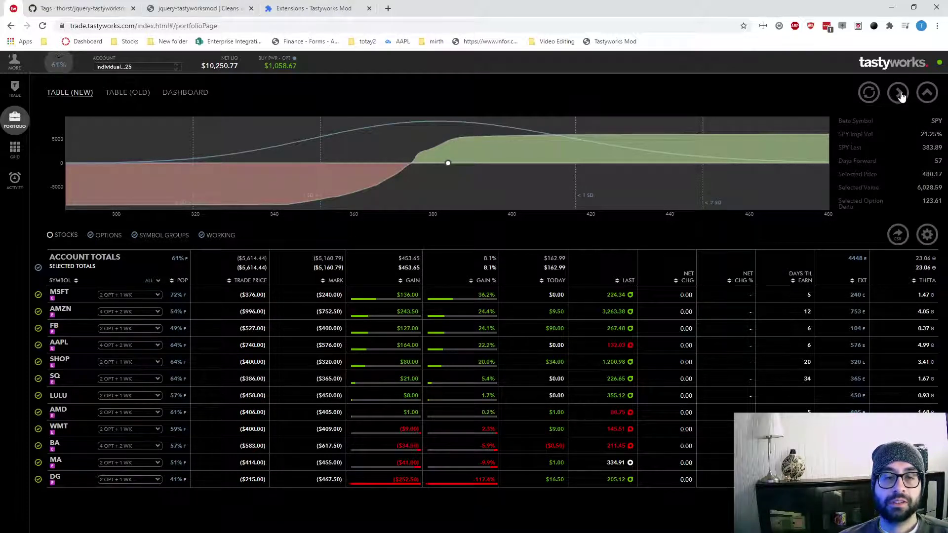
left_click(900, 94)
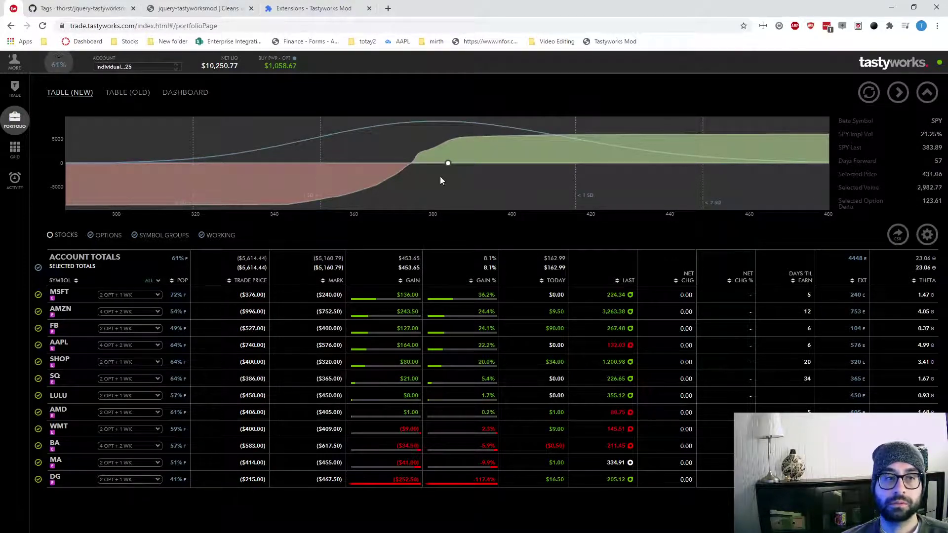
left_click(898, 93)
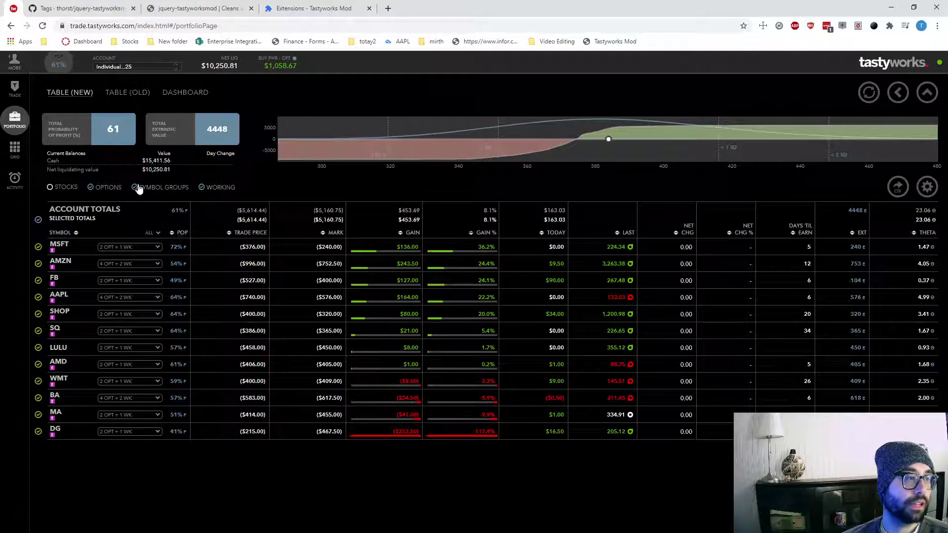
Sort positions by POP descending, from MSFT at 72% down to DG at 41%
left_click(182, 234)
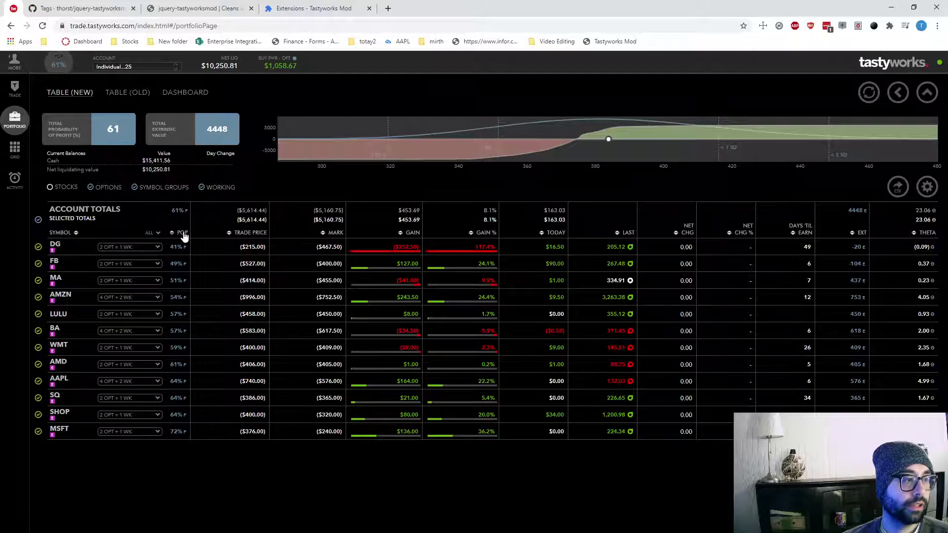
left_click(183, 234)
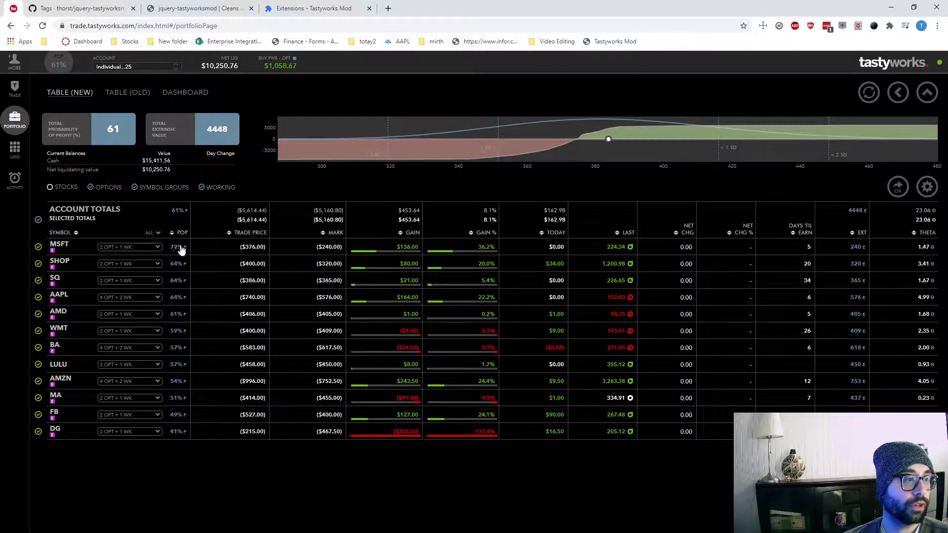
Open the AMZN option chain at the MAR 19 '21 expiration
left_click(21, 96)
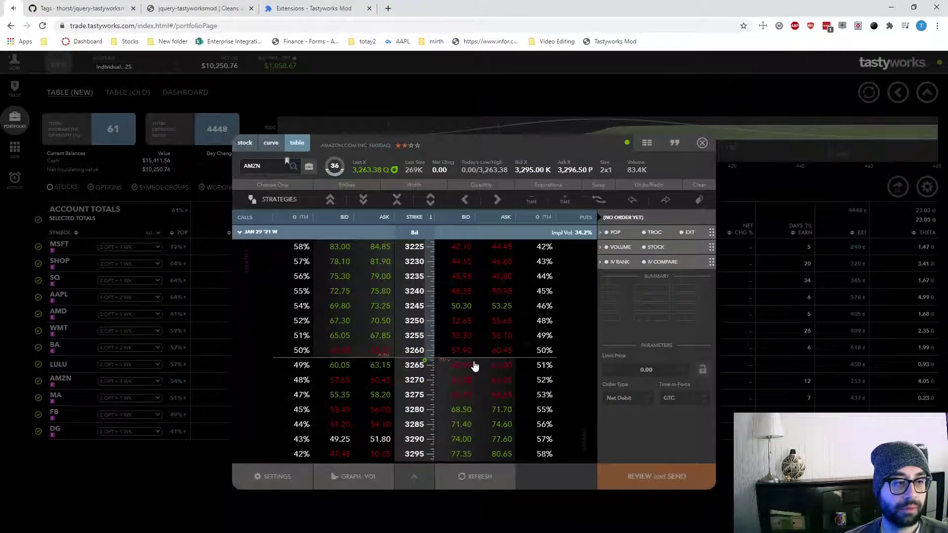
left_click(254, 232)
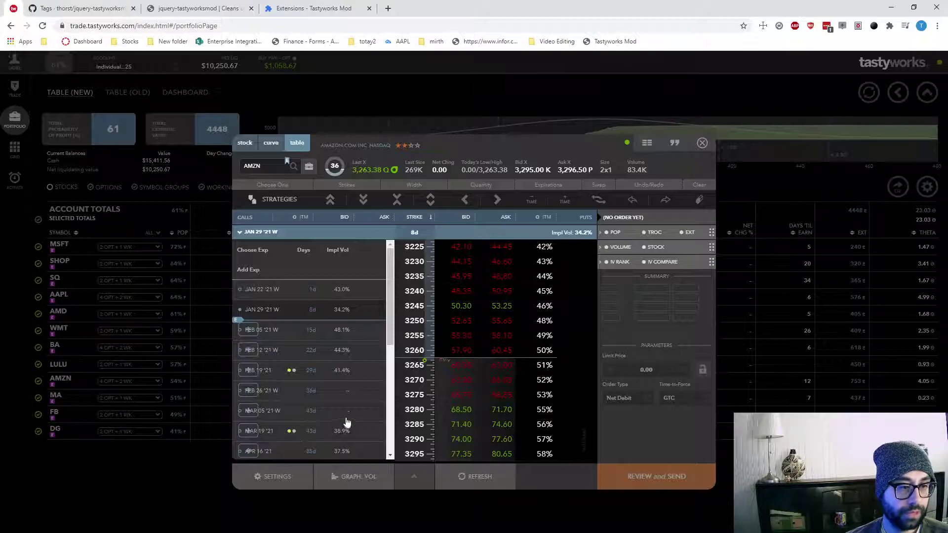
left_click(281, 432)
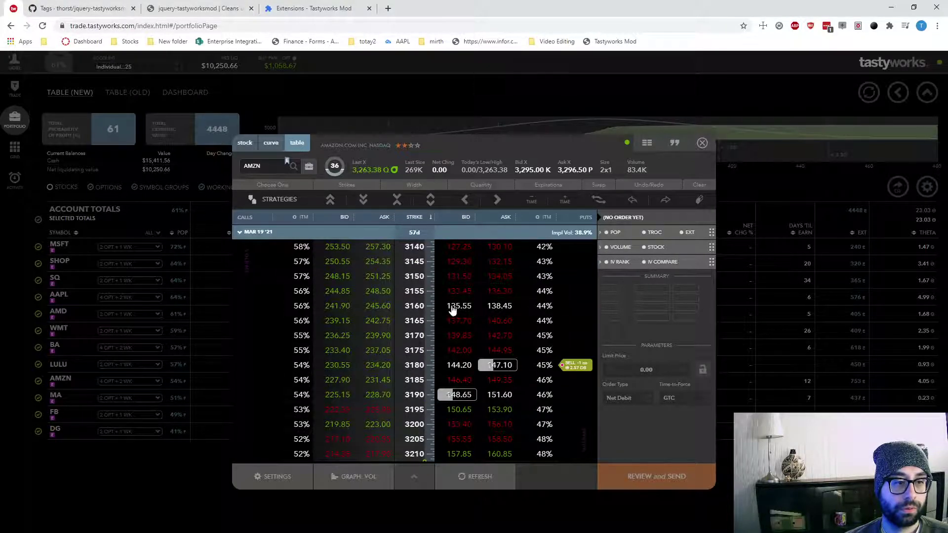
scroll(452, 310, "up", 3)
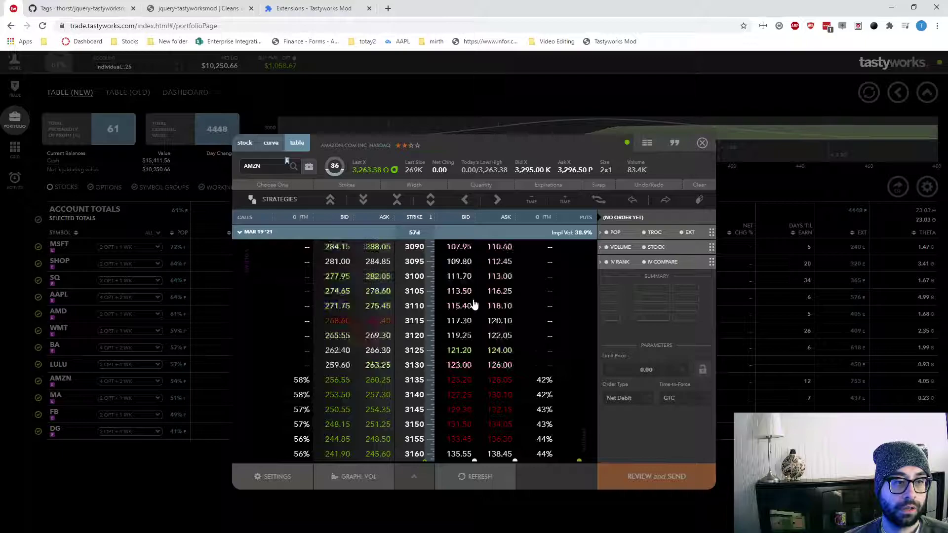
Build a 3125/3120 short put vertical for 1.94 credit and show its trade analysis
left_click(457, 350)
left_click(500, 336)
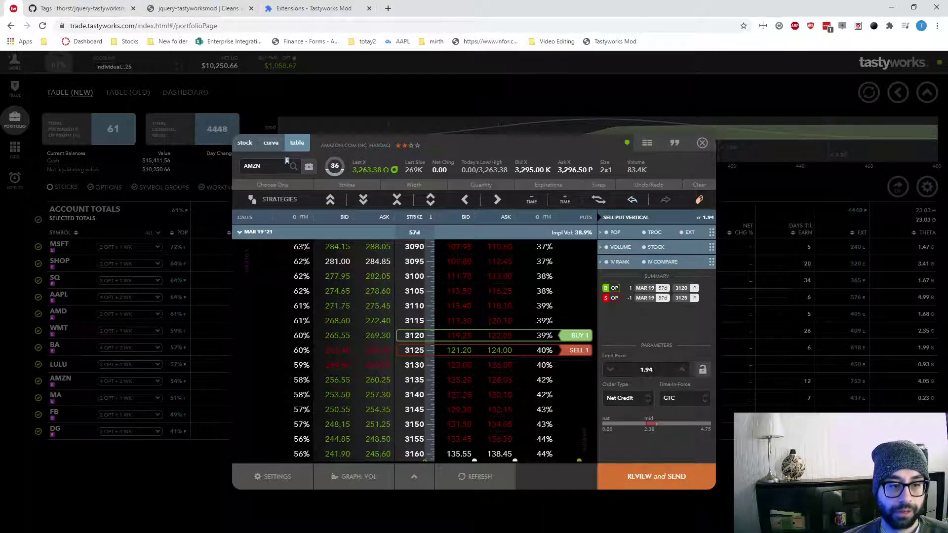
left_click(416, 478)
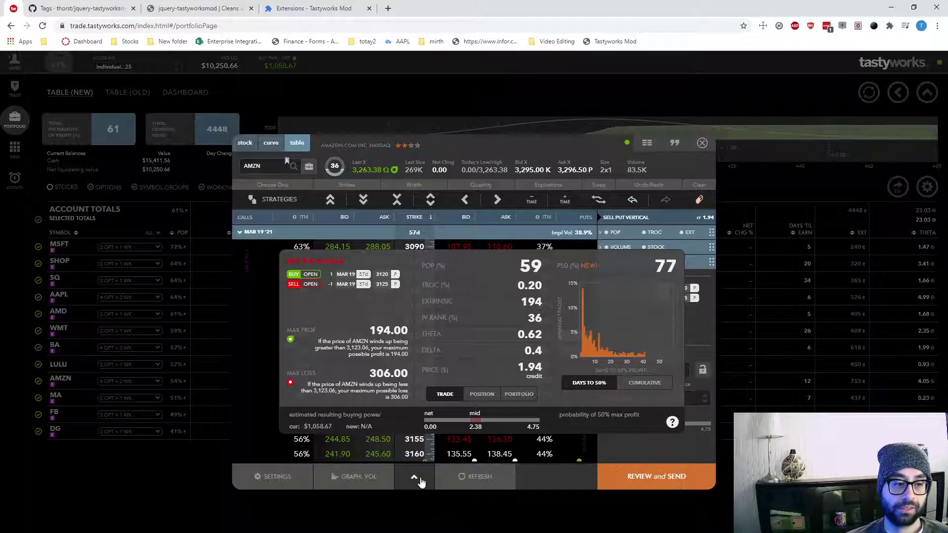
Dismiss the trade analysis popup and bring up the puts ITM column's data choices
left_click(415, 478)
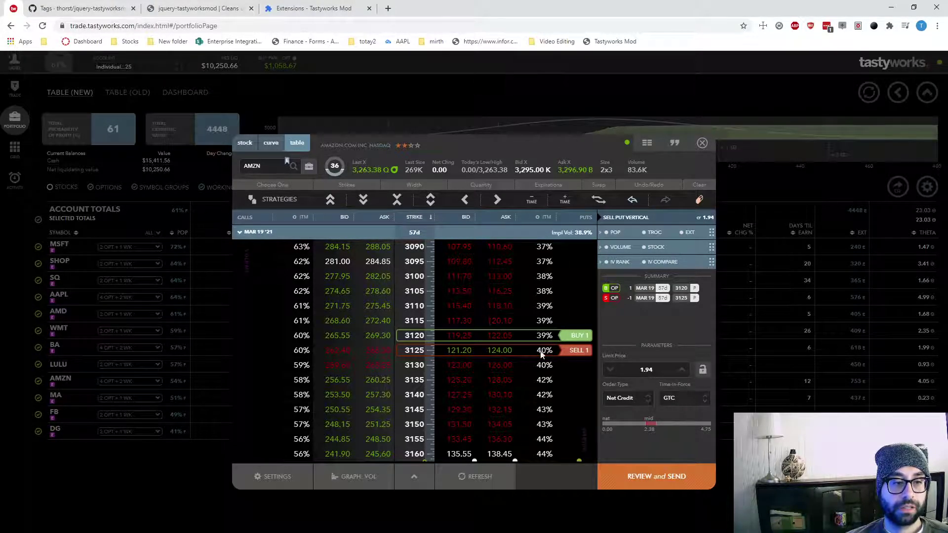
left_click(543, 221)
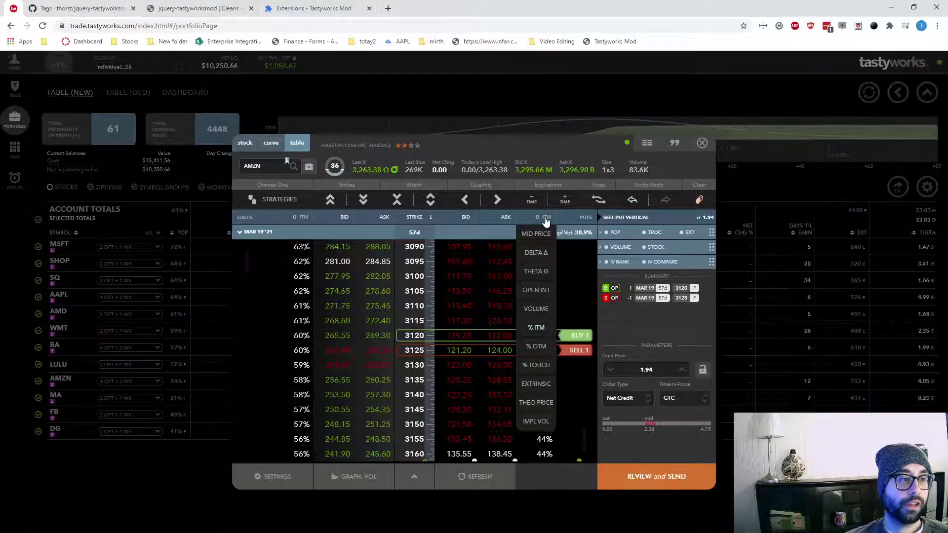
Leave the side columns on ITM percentages at first, then switch them to volume
left_click(546, 222)
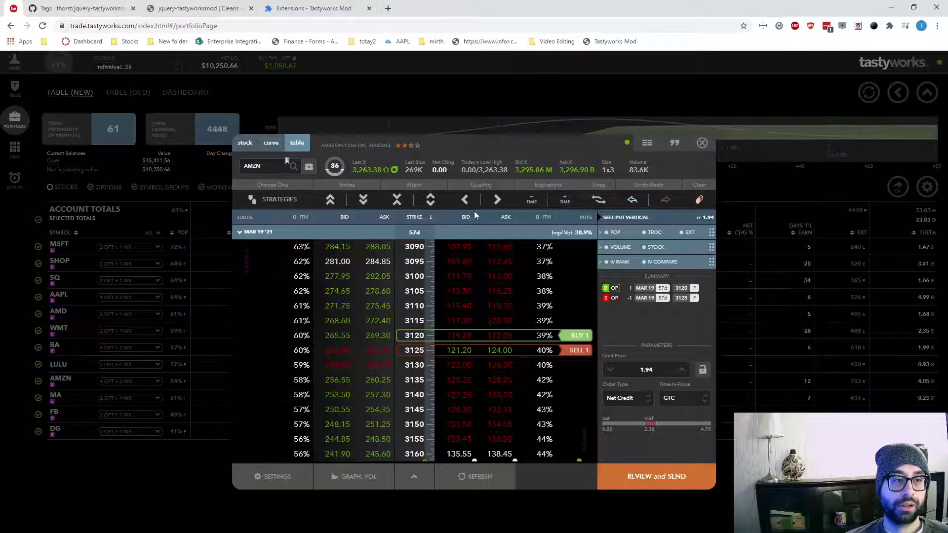
left_click(543, 222)
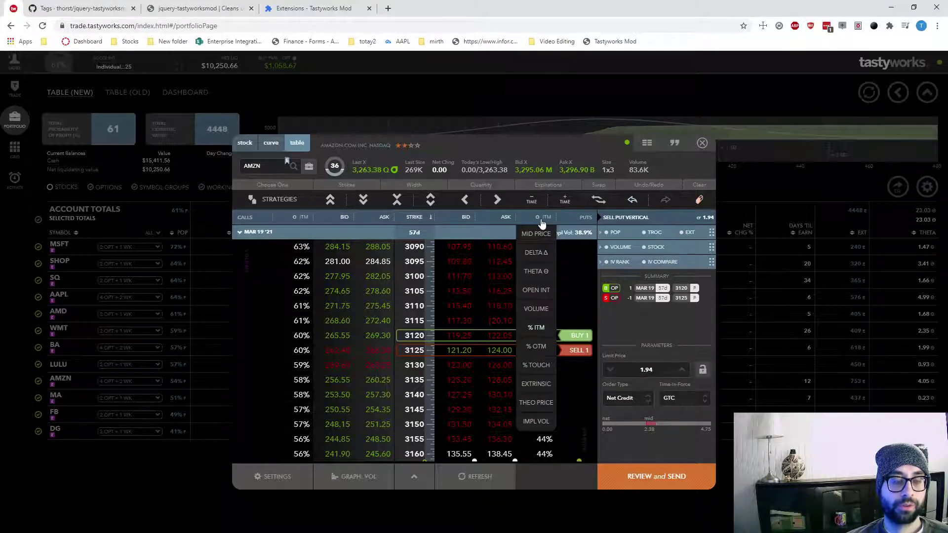
left_click(543, 330)
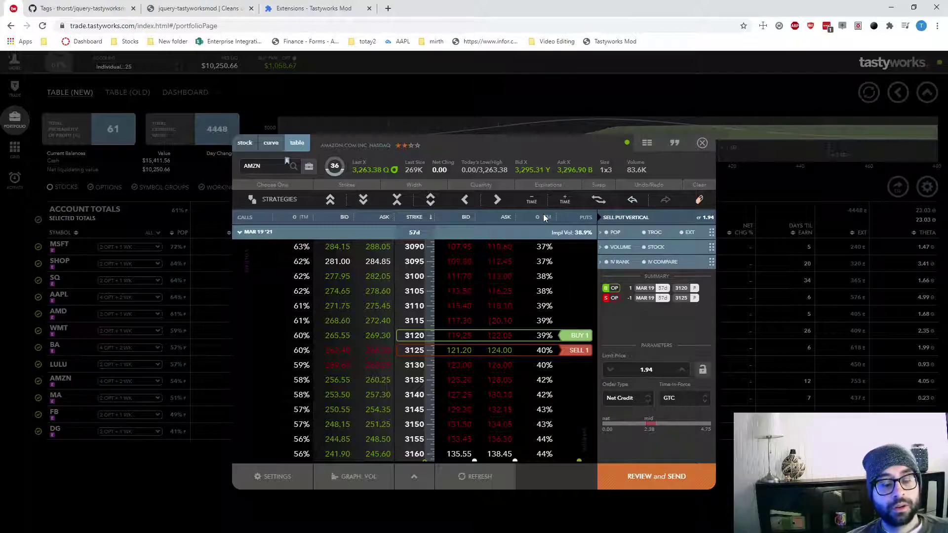
left_click(545, 220)
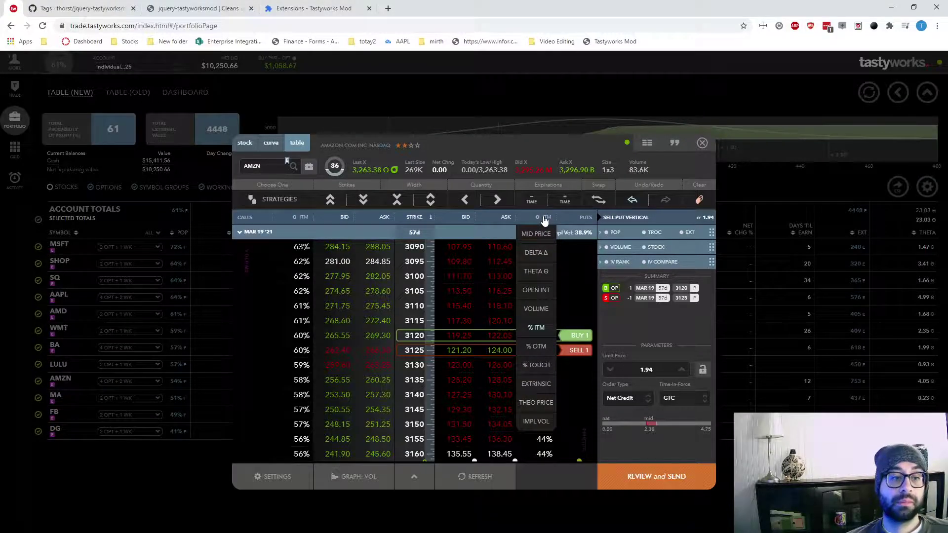
left_click(534, 310)
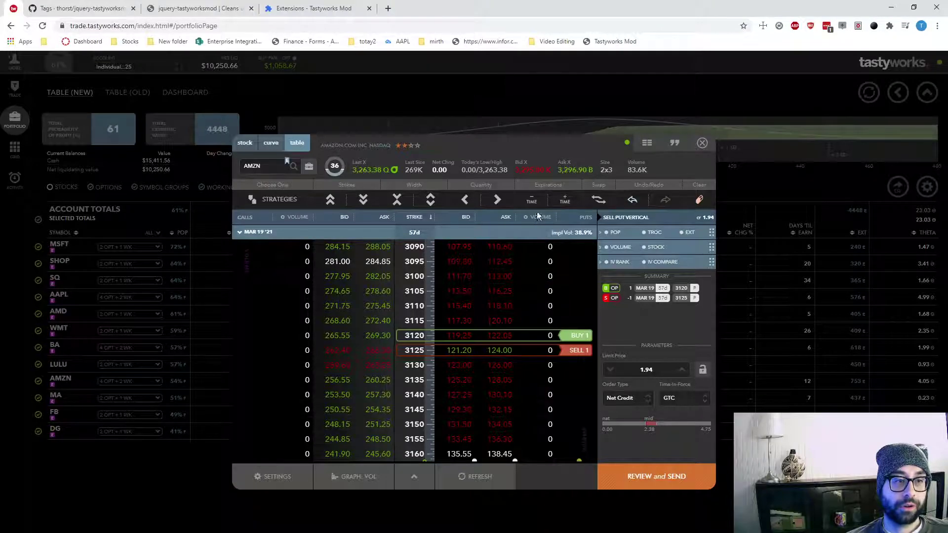
Try open interest and implied volatility in the side columns, settling on mid prices
left_click(541, 217)
left_click(545, 293)
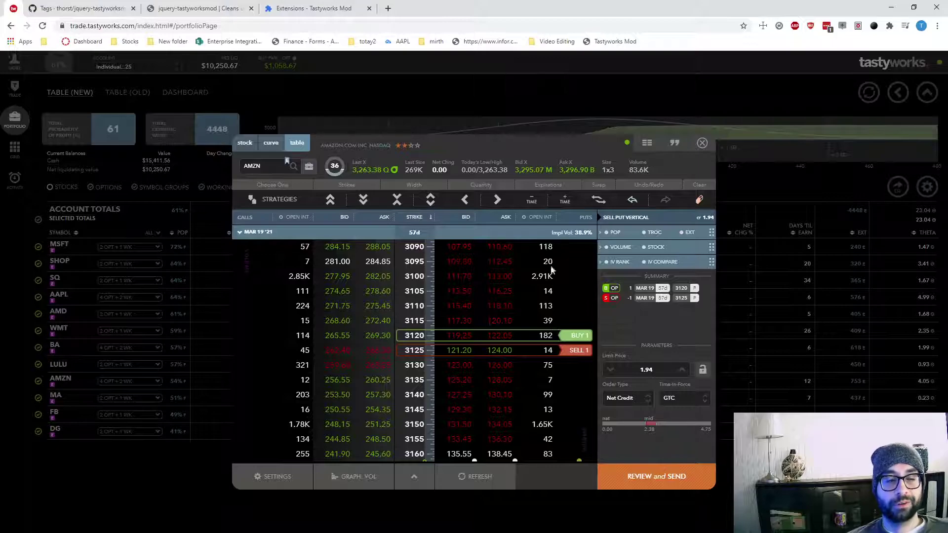
left_click(543, 217)
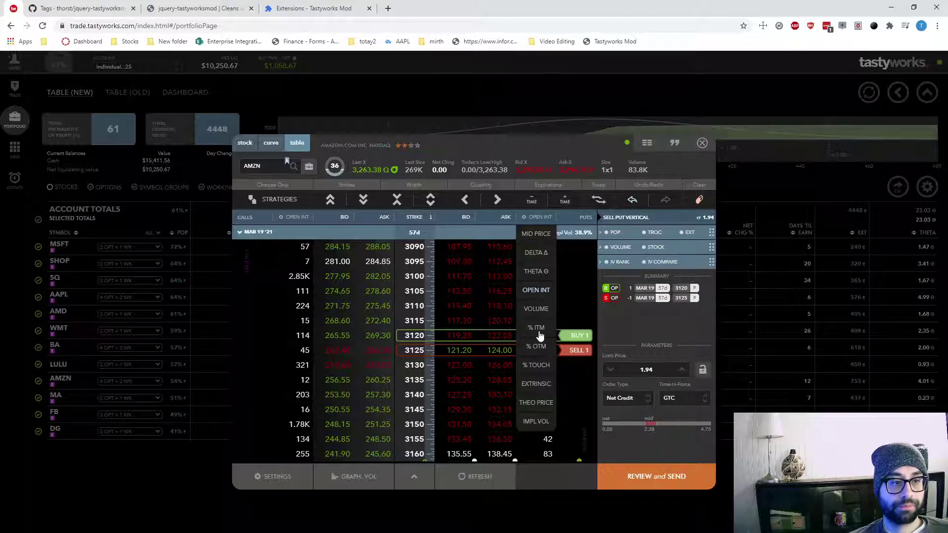
left_click(543, 421)
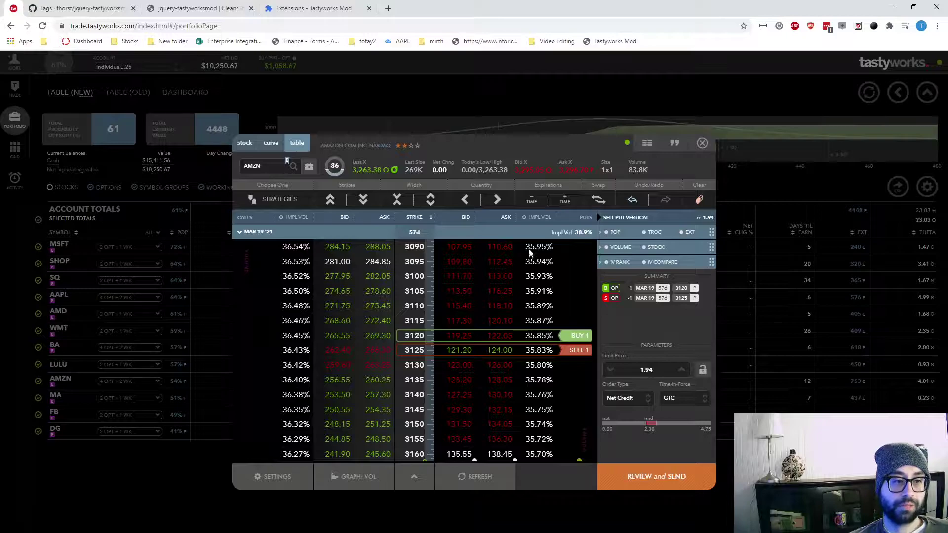
left_click(541, 219)
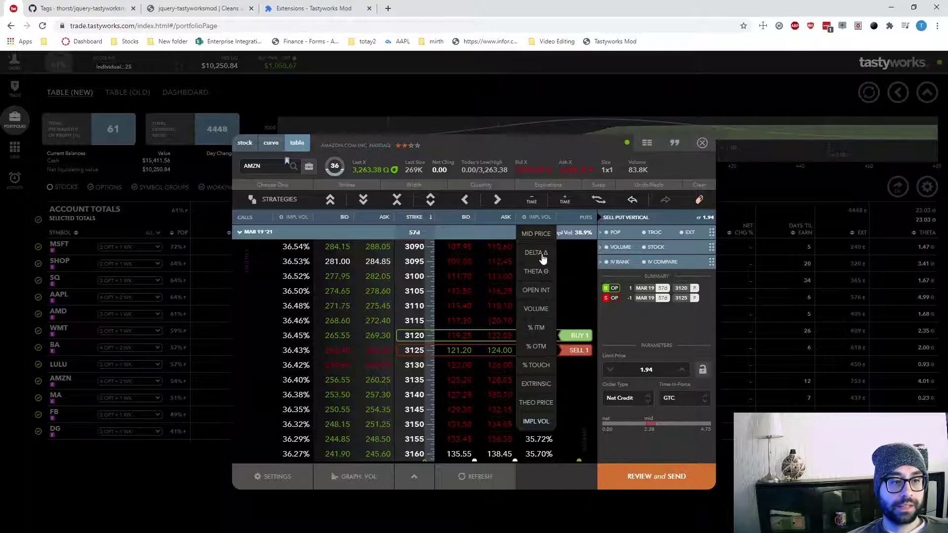
left_click(538, 234)
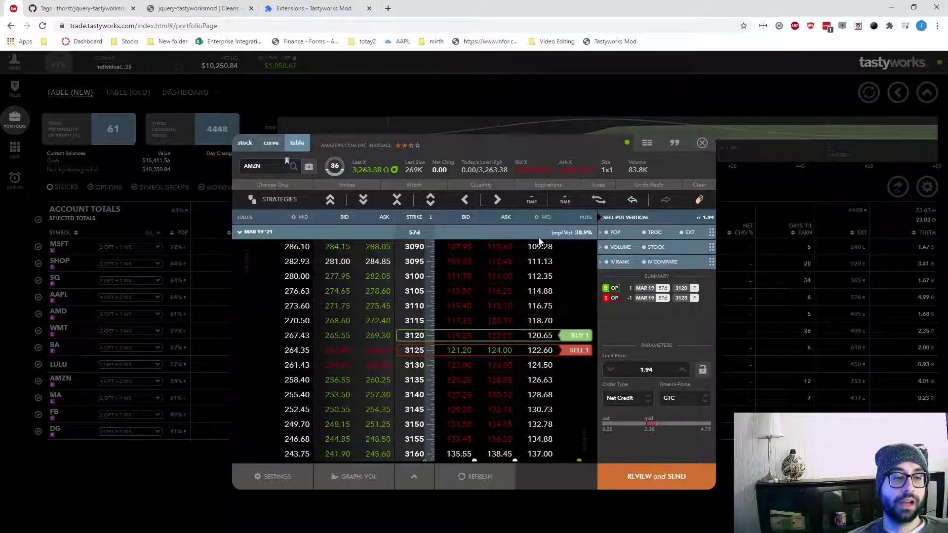
Clear the 3120/3125 put vertical from the ticket and return the side columns to % ITM
left_click(699, 199)
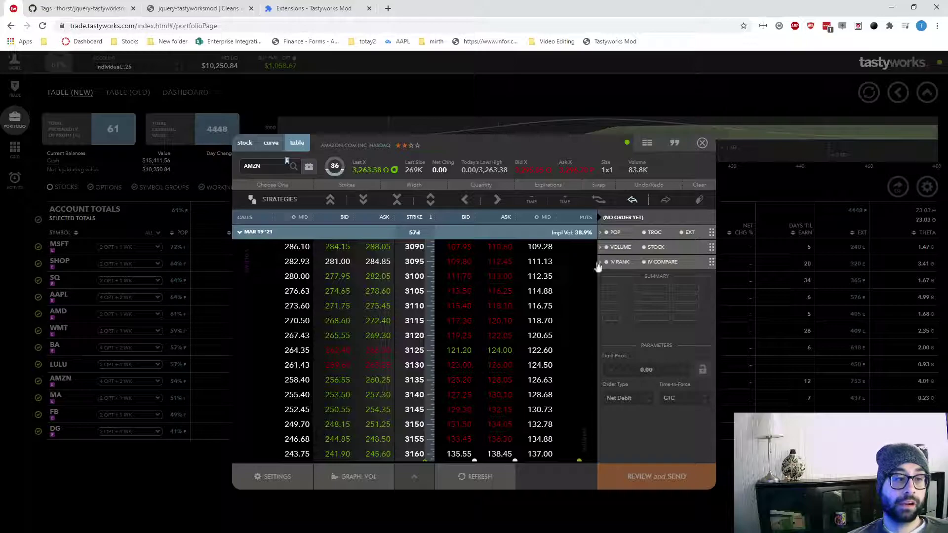
left_click(547, 217)
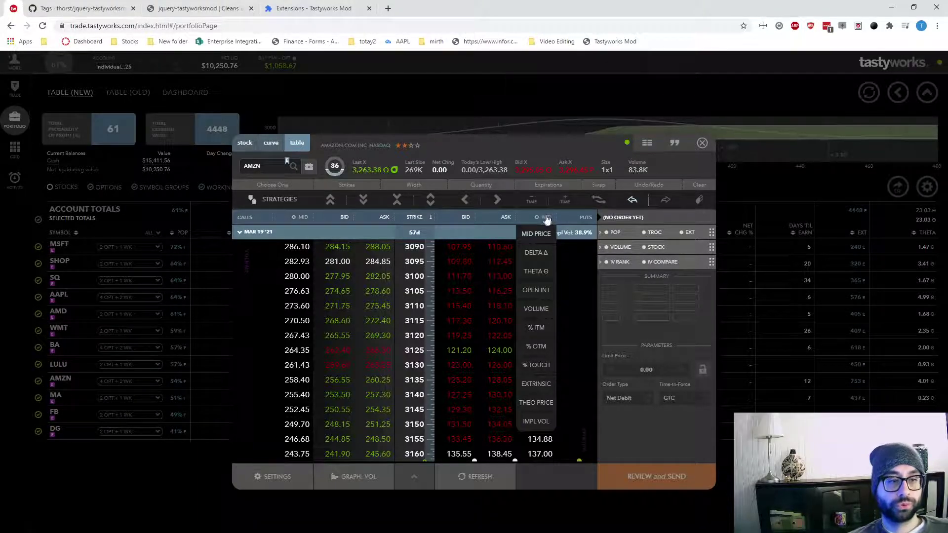
left_click(544, 328)
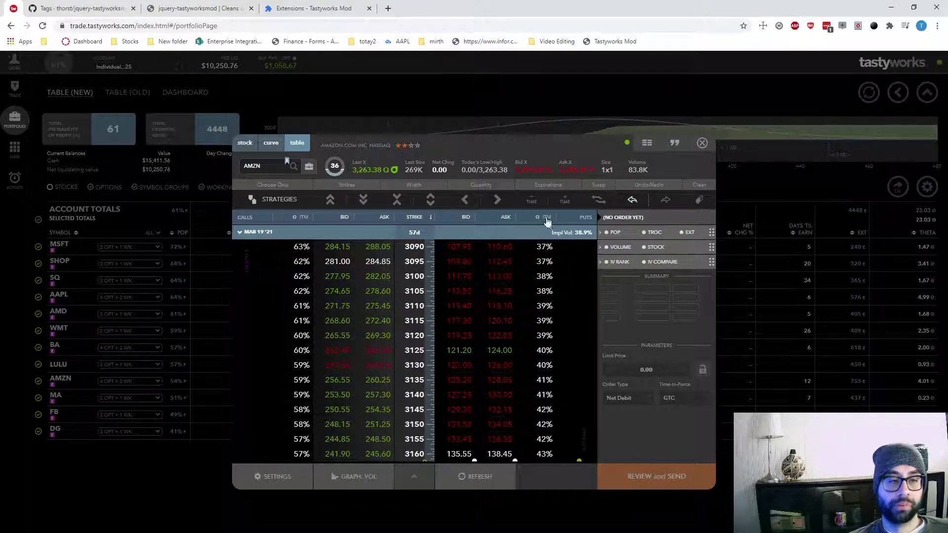
Close the AMZN option-chain trade window to get back to the positions table
left_click(702, 143)
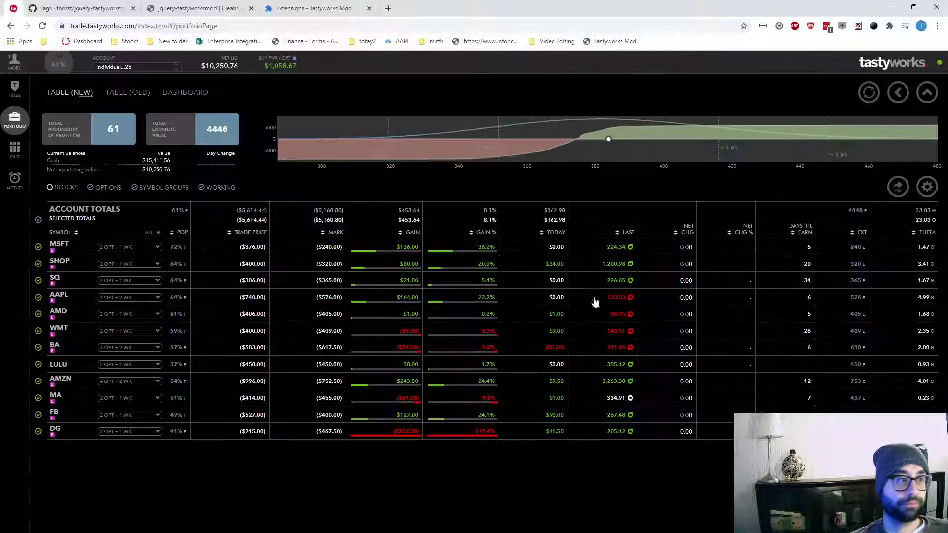